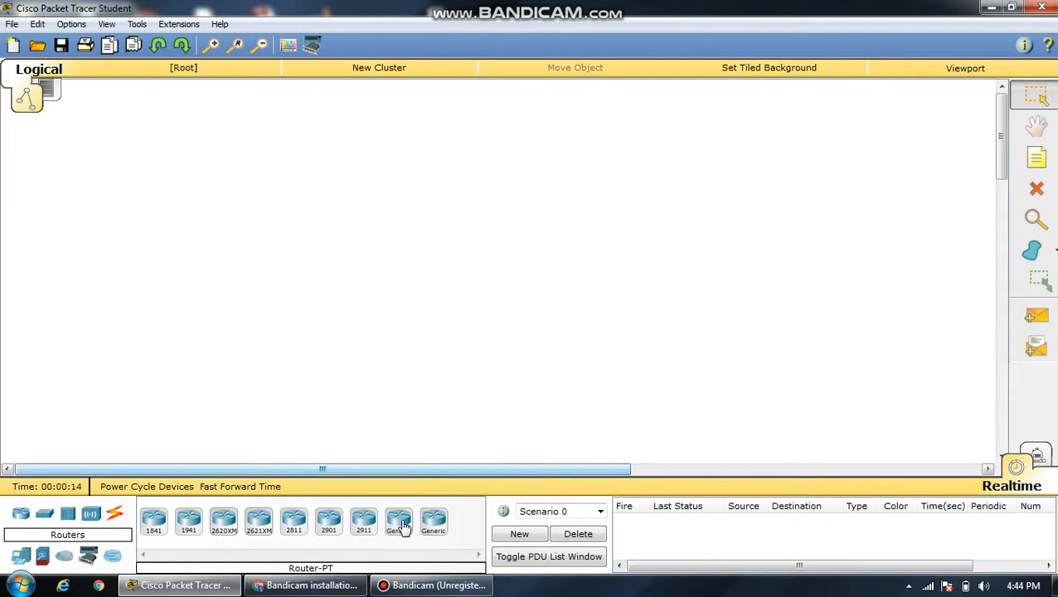
# Place two generic Router-PT routers side by side in the upper part of the workspace
pyautogui.click(398, 521)
pyautogui.click(285, 198)
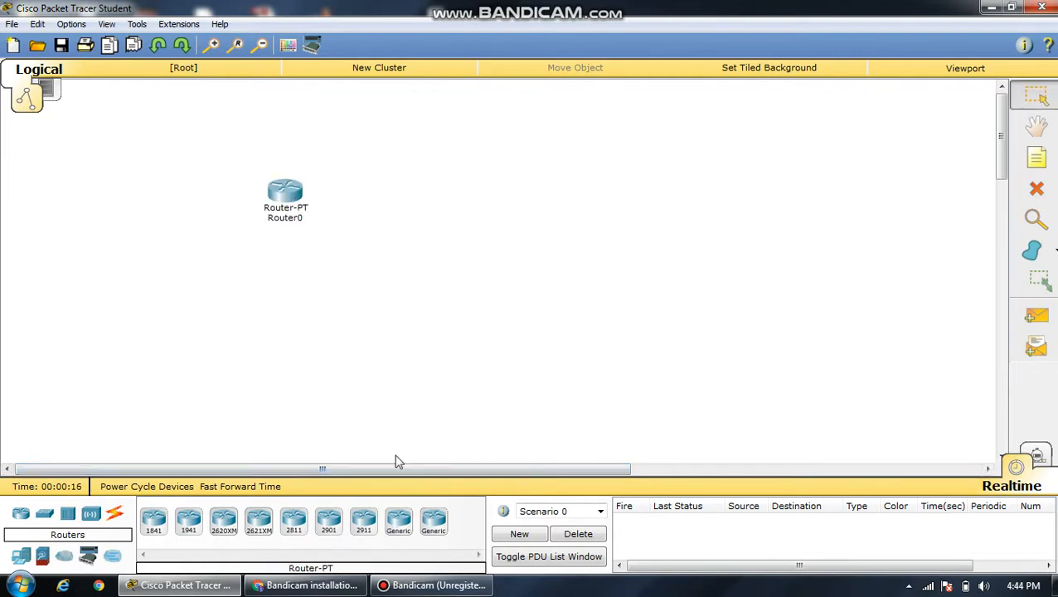
pyautogui.click(399, 524)
pyautogui.click(550, 192)
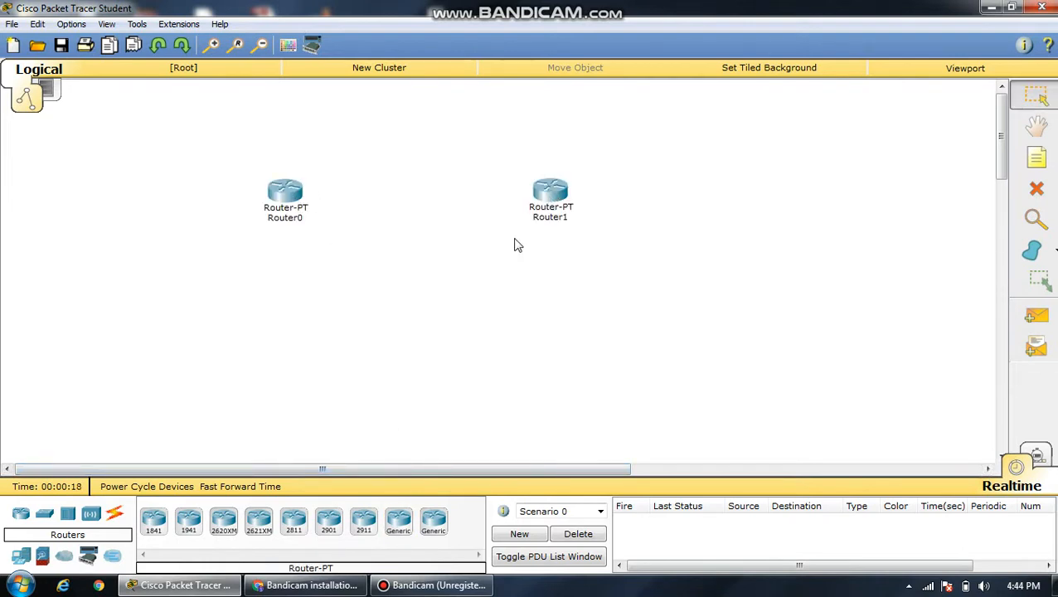
pyautogui.moveTo(288, 203); pyautogui.dragTo(285, 166)
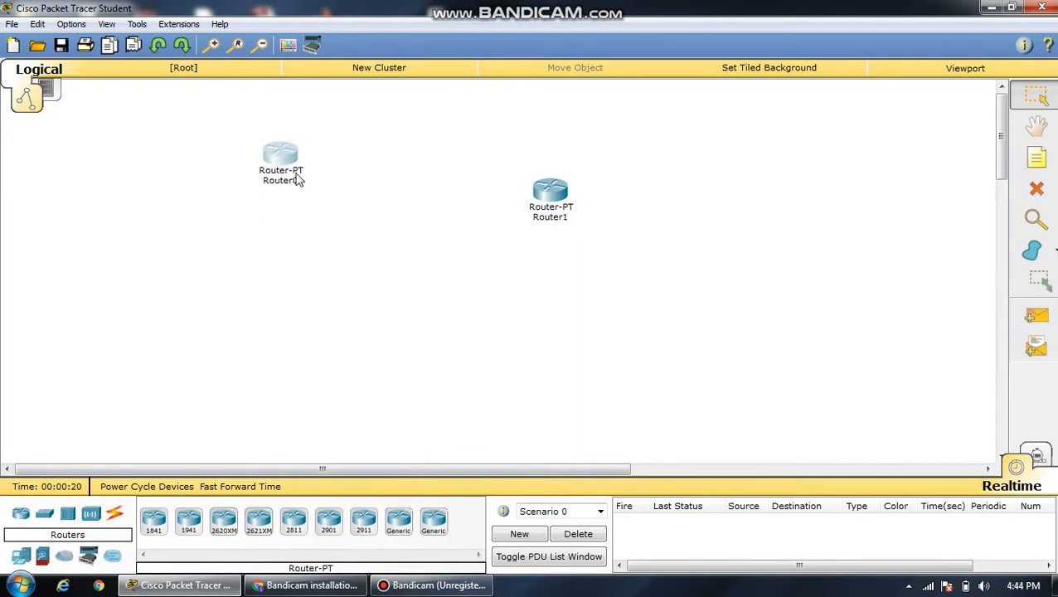
pyautogui.moveTo(538, 192); pyautogui.dragTo(536, 159)
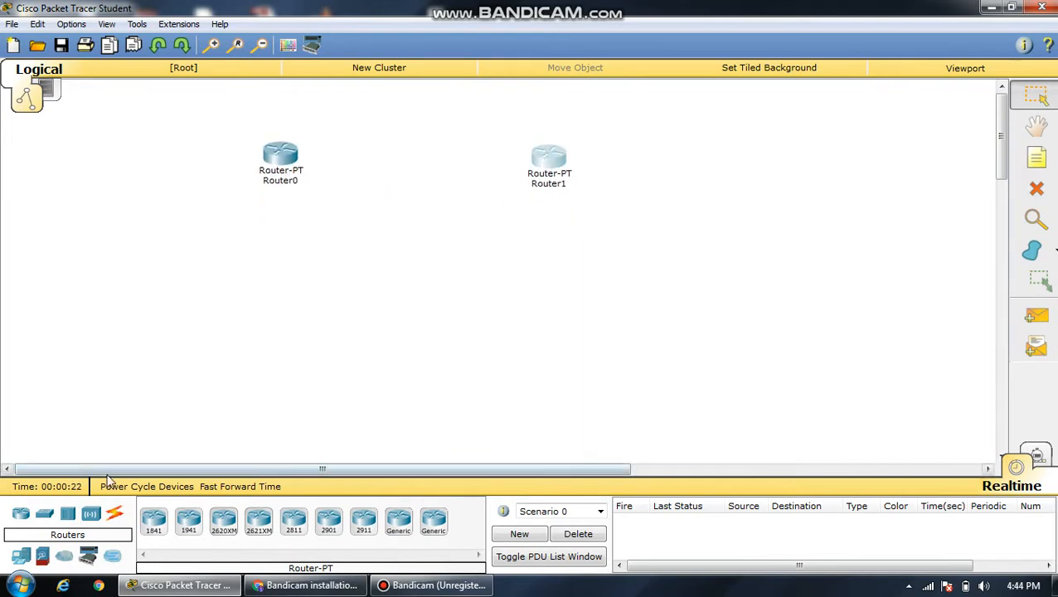
# Add two 2950-24 switches, one below Router0 and one below Router1
pyautogui.click(45, 513)
pyautogui.click(154, 521)
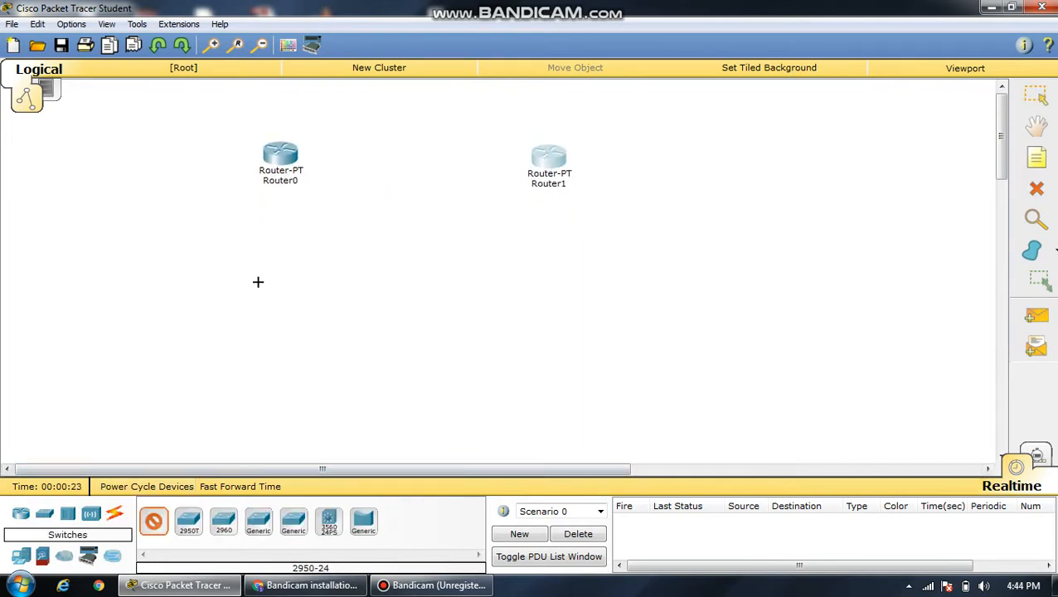
pyautogui.click(258, 281)
pyautogui.click(157, 527)
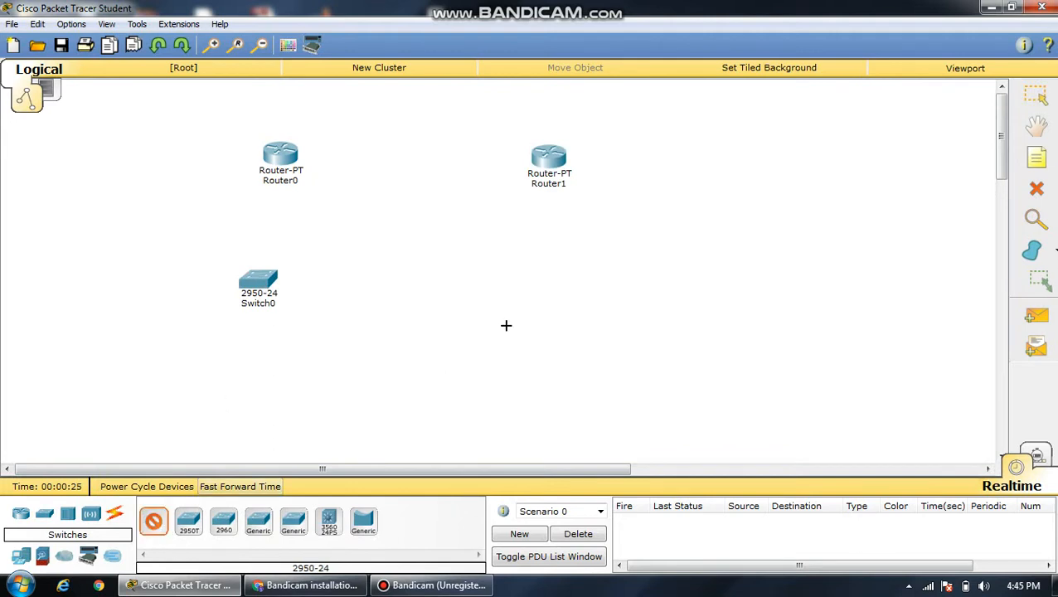
pyautogui.click(558, 274)
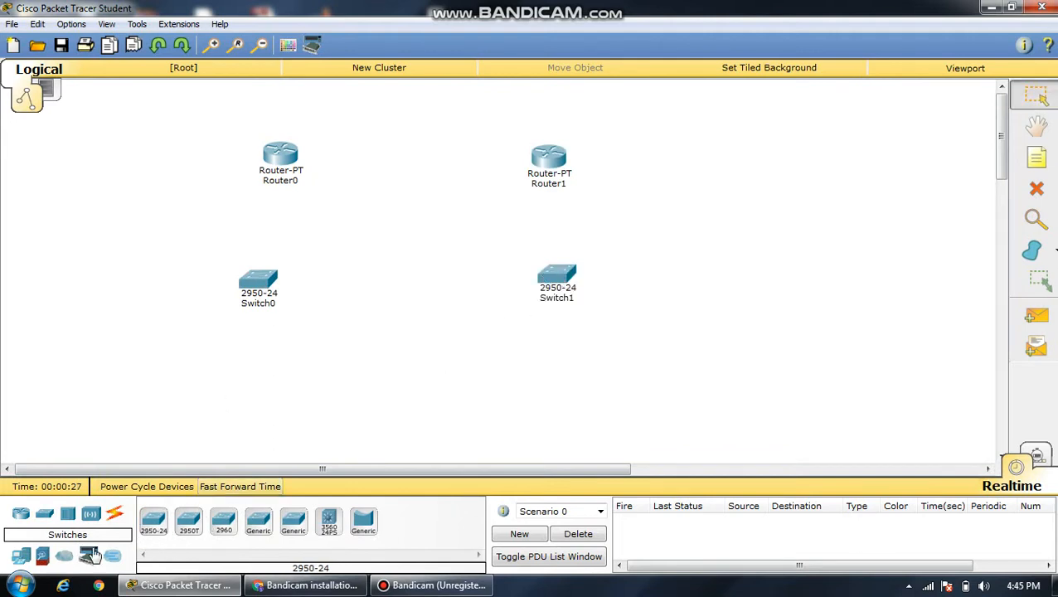
# Add four generic PCs, two below each switch, and move Switch1 up slightly towards Router1
pyautogui.click(23, 556)
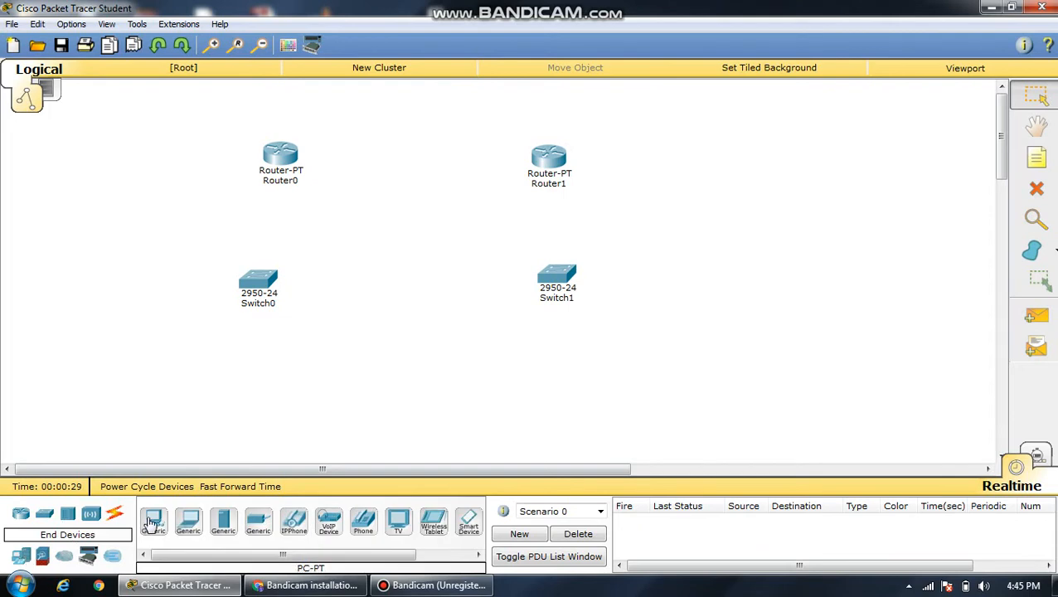
pyautogui.click(154, 521)
pyautogui.click(147, 417)
pyautogui.click(158, 520)
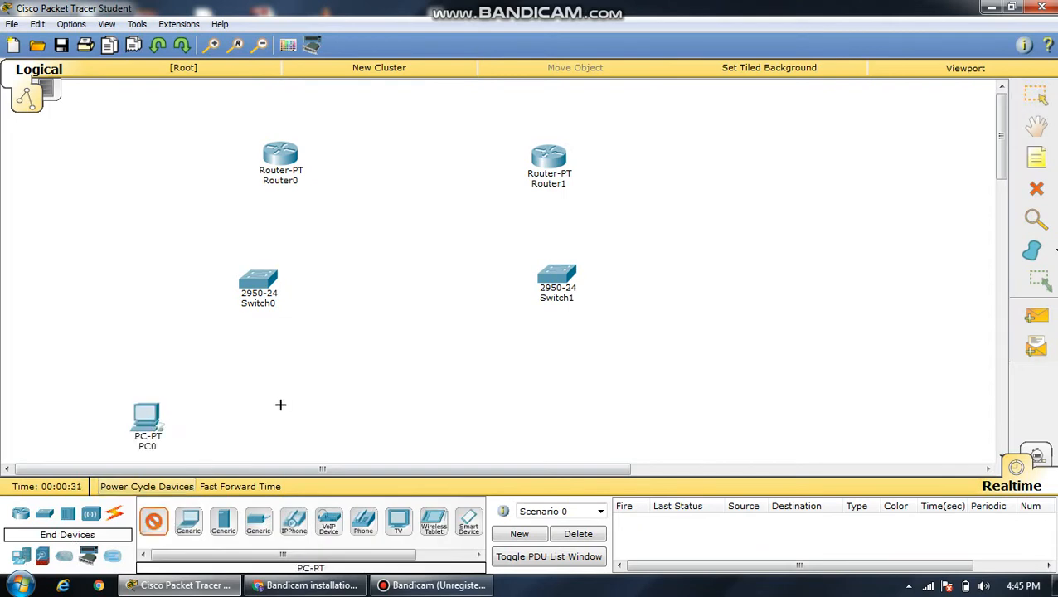
pyautogui.click(279, 416)
pyautogui.click(155, 524)
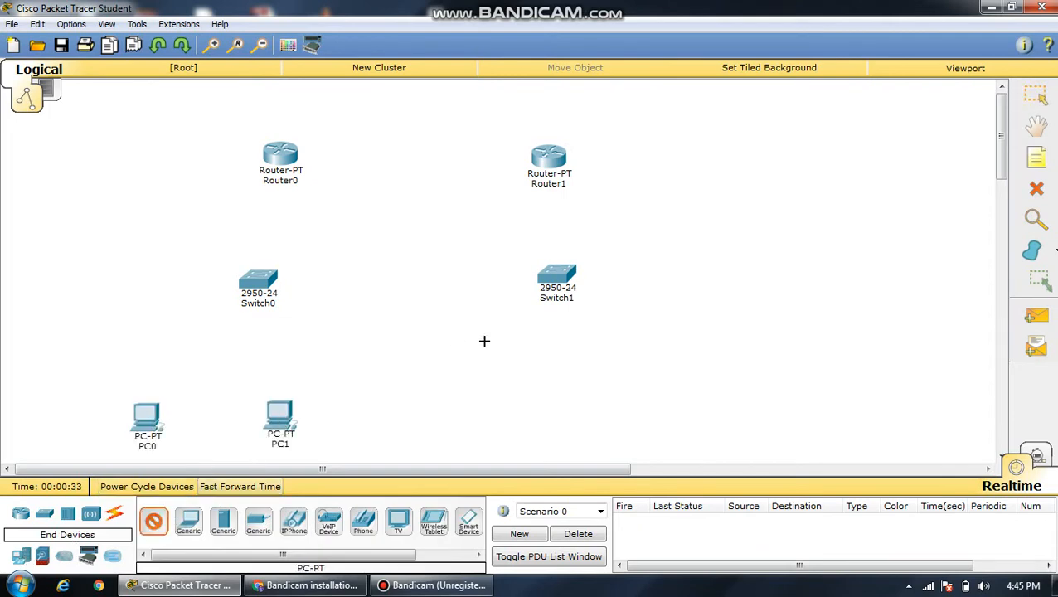
pyautogui.click(493, 365)
pyautogui.click(153, 522)
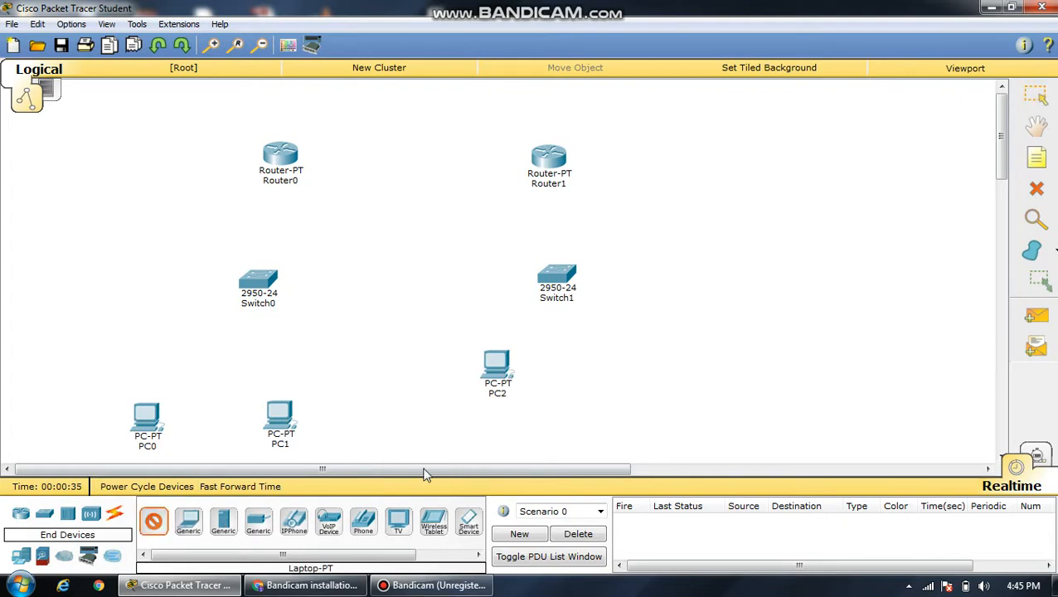
pyautogui.click(605, 367)
pyautogui.moveTo(561, 277); pyautogui.dragTo(560, 255)
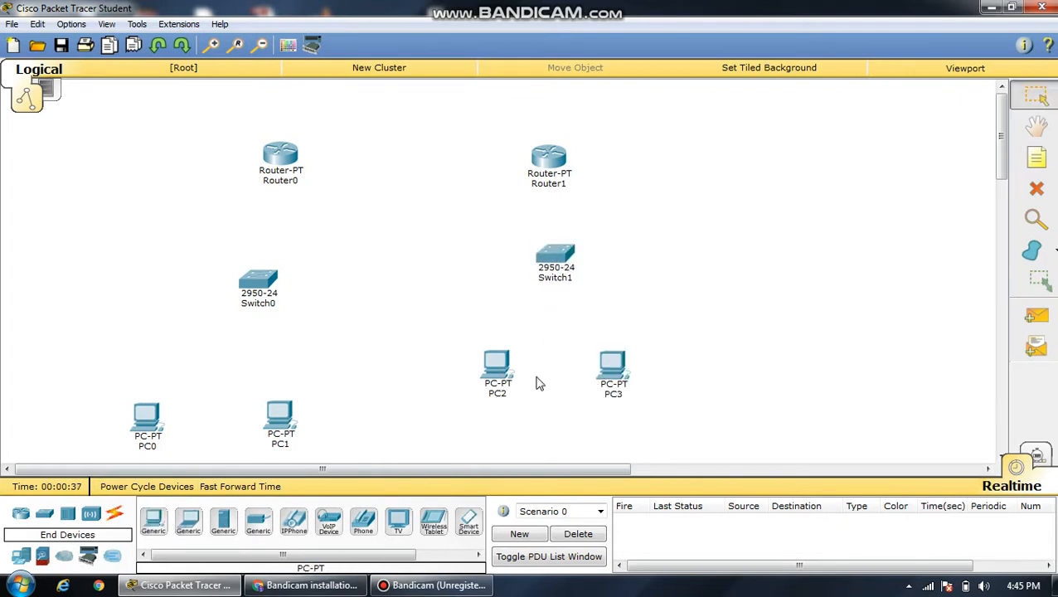
# Connect PC0 and PC1 to Switch0 using the automatically chosen connection type
pyautogui.click(116, 514)
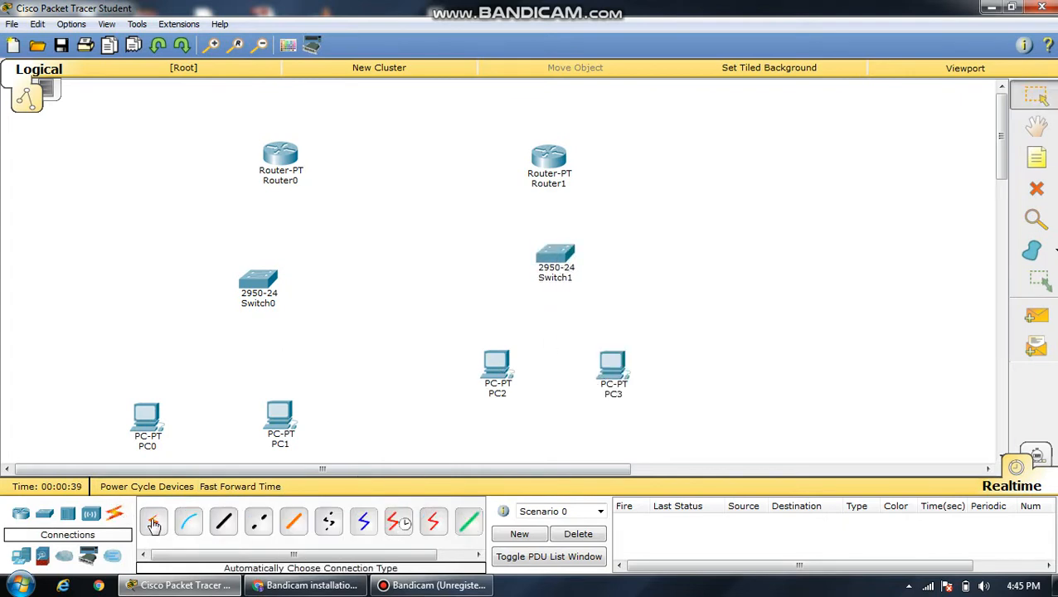
pyautogui.click(154, 521)
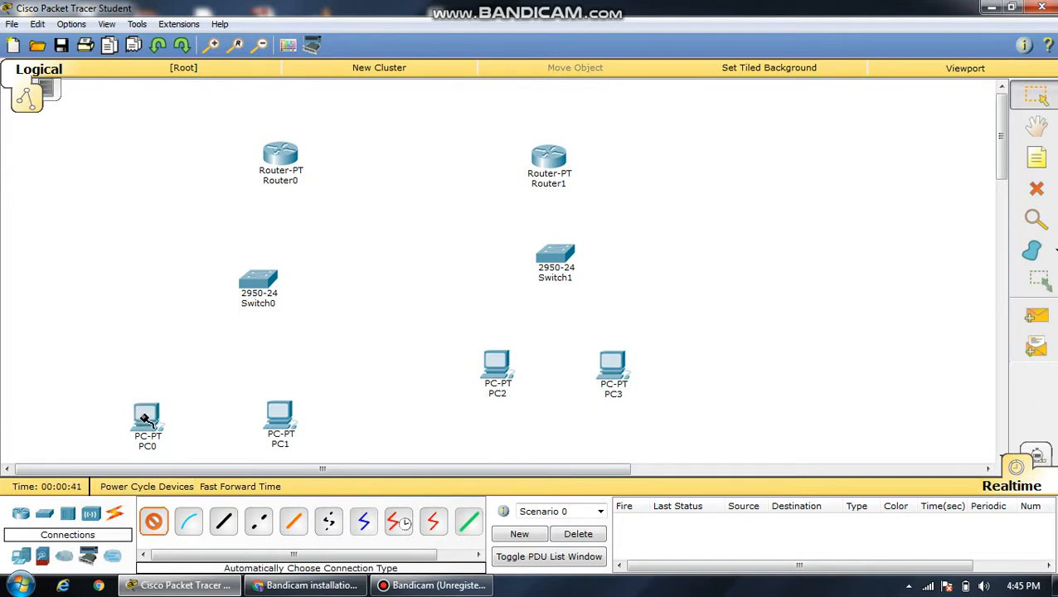
pyautogui.click(144, 419)
pyautogui.click(254, 280)
pyautogui.click(153, 521)
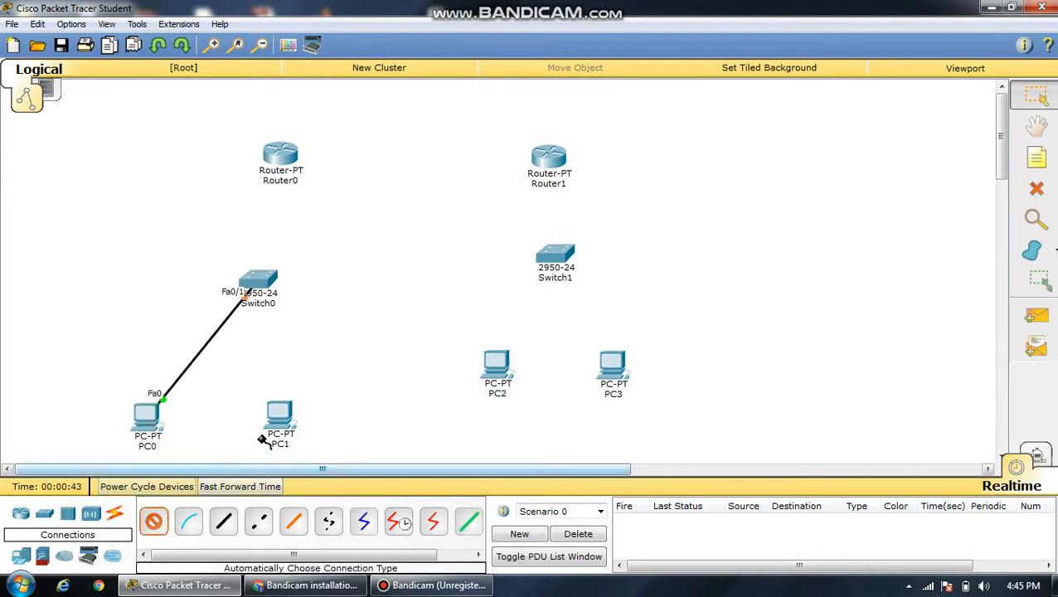
pyautogui.click(279, 418)
pyautogui.click(257, 282)
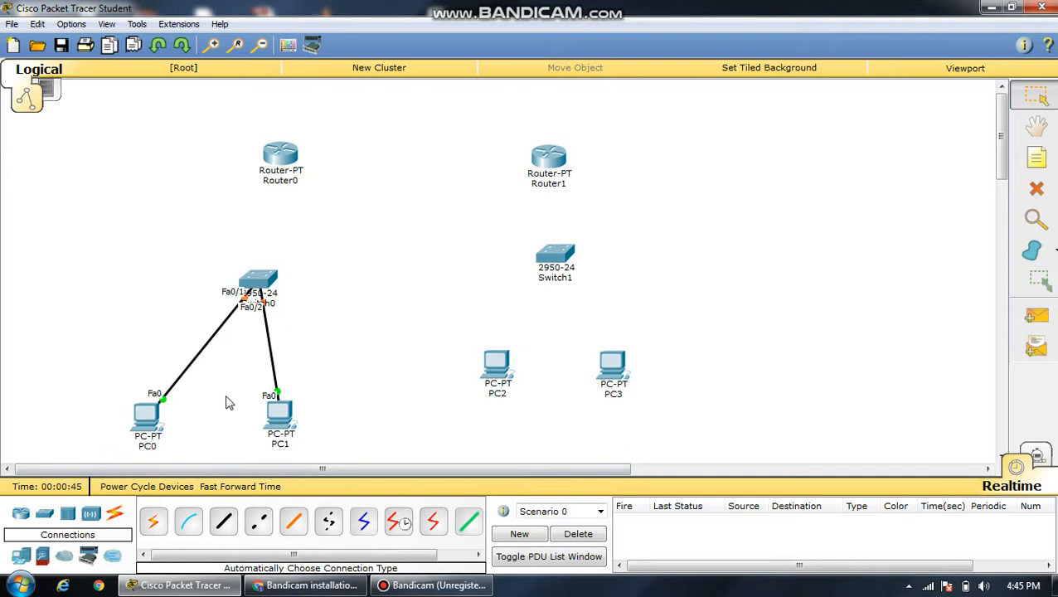
# Link Switch0 to Router0 and Router0 to Router1 with automatically chosen connections
pyautogui.click(154, 521)
pyautogui.click(257, 282)
pyautogui.click(282, 156)
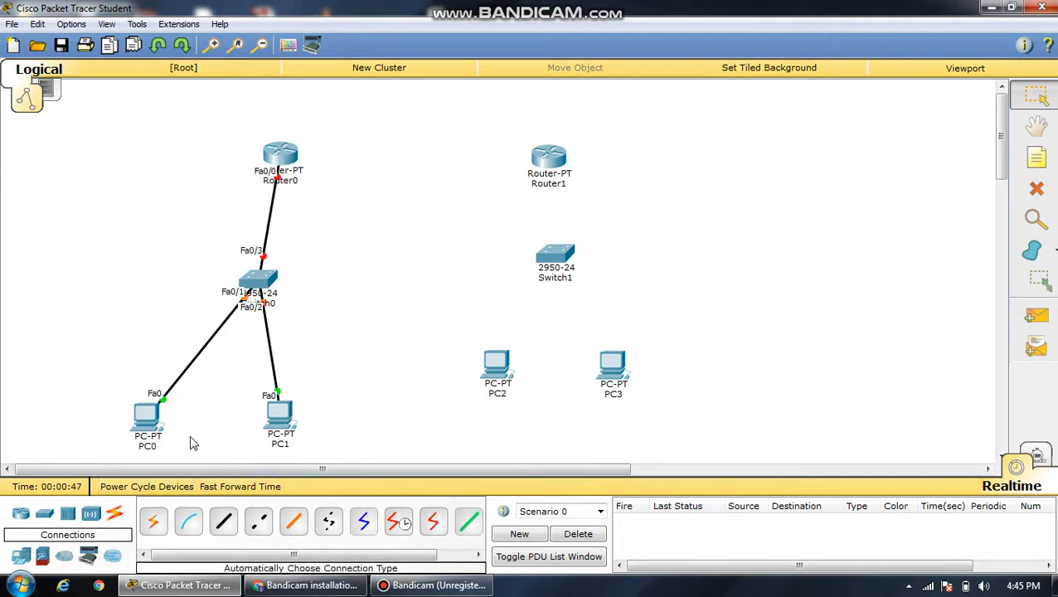
pyautogui.click(153, 521)
pyautogui.click(282, 156)
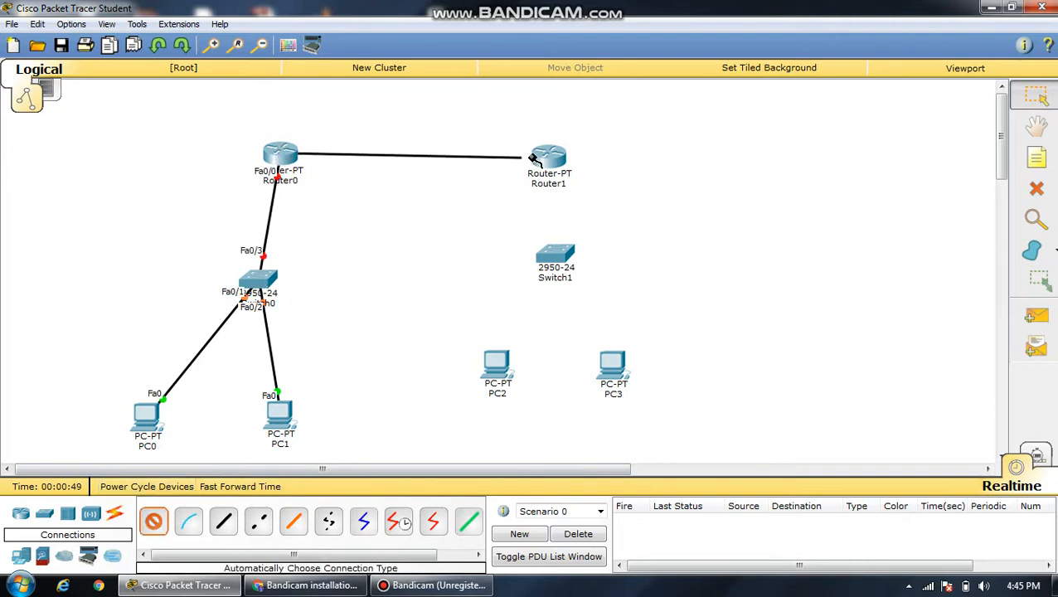
pyautogui.click(546, 158)
# Connect PC2 and PC3 to Switch1 using the automatically chosen connection type
pyautogui.click(153, 521)
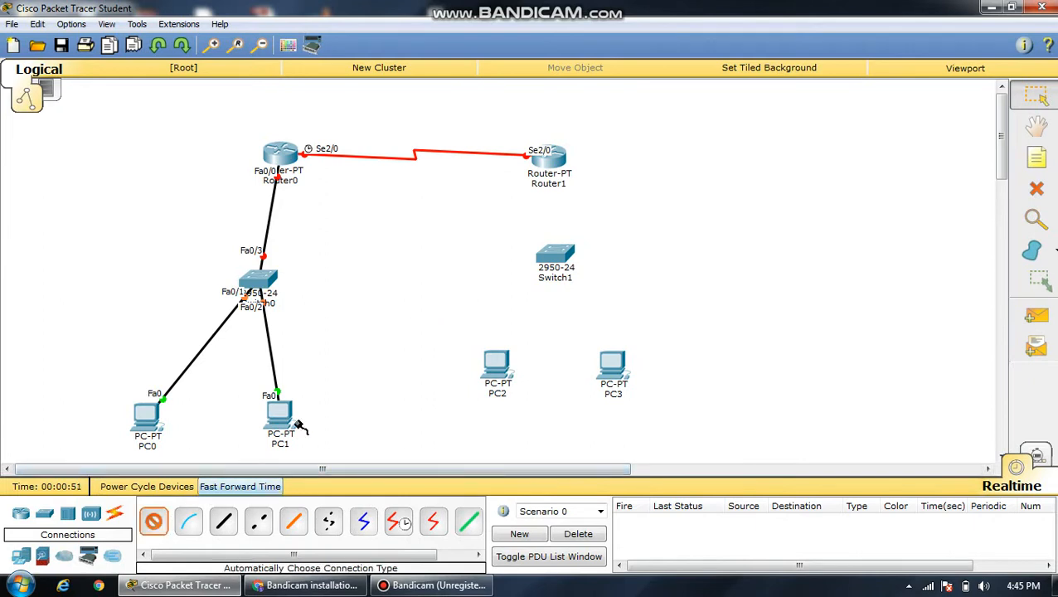
pyautogui.click(496, 365)
pyautogui.click(555, 253)
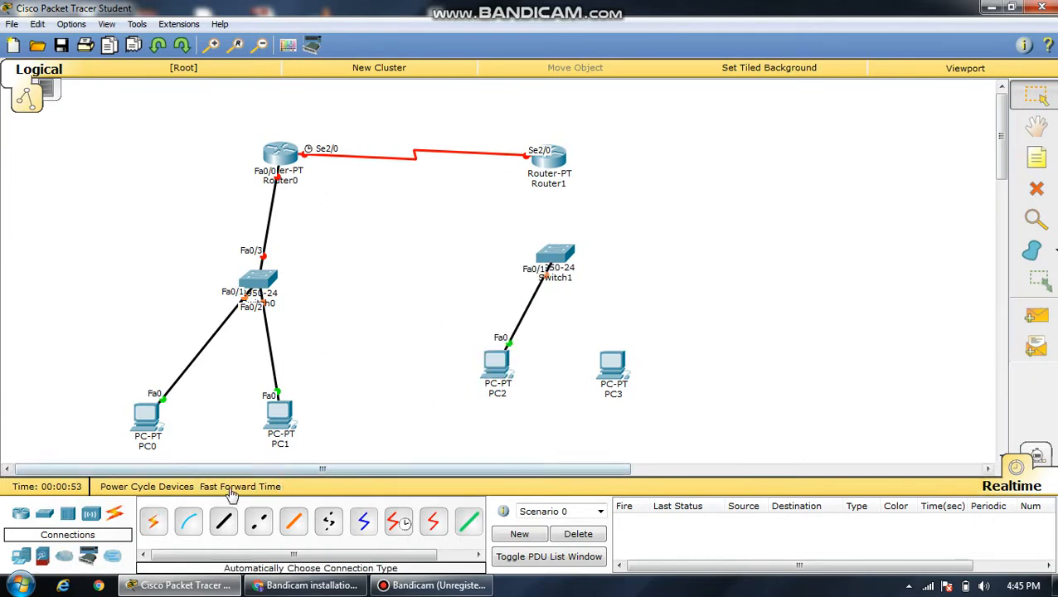
pyautogui.click(153, 521)
pyautogui.click(612, 373)
pyautogui.click(555, 253)
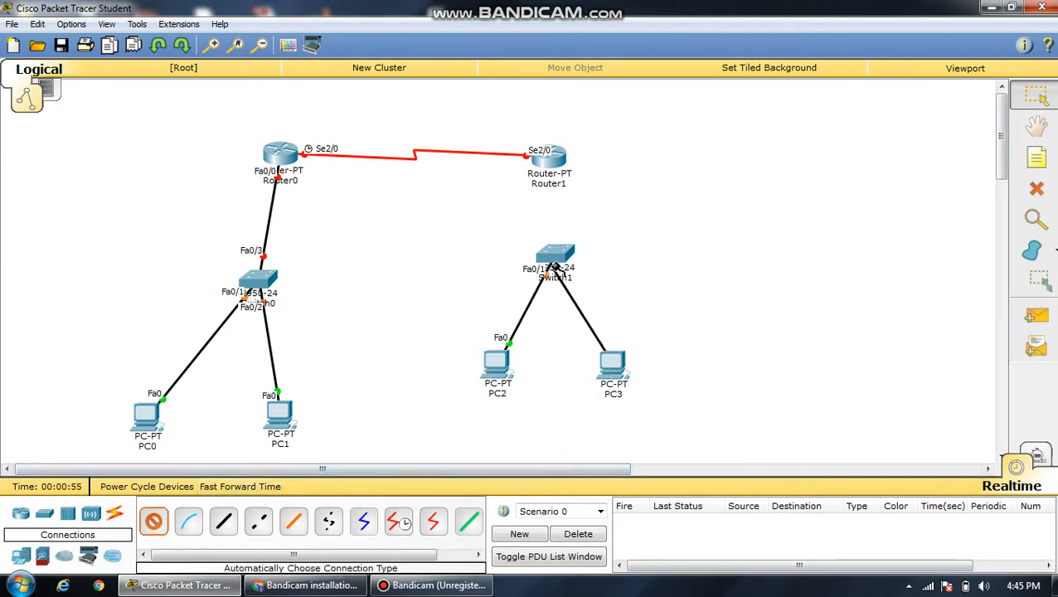
# Link Switch1 to Router1 with an automatically chosen connection
pyautogui.click(154, 520)
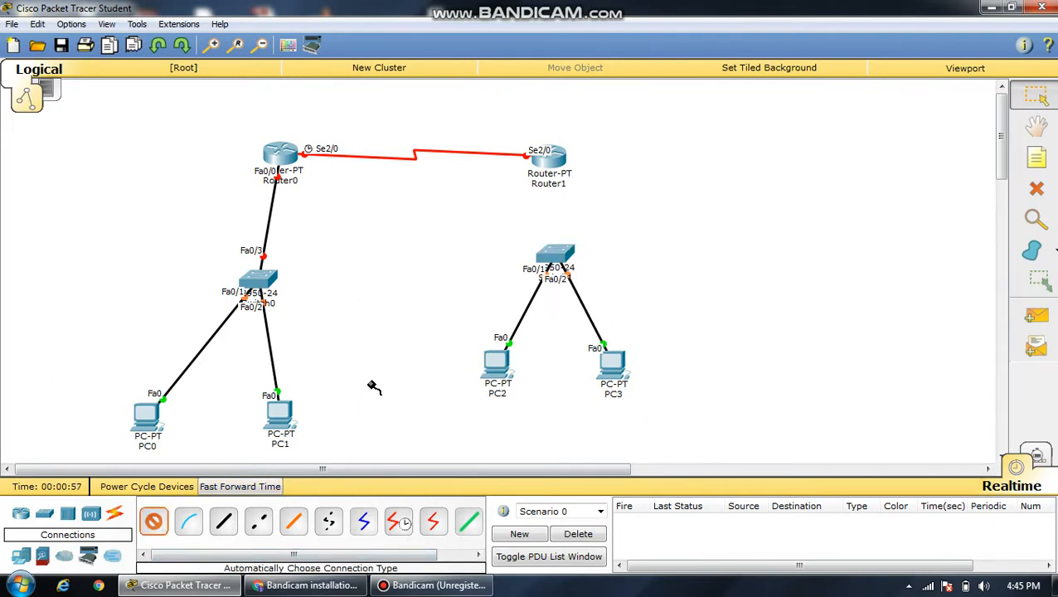
pyautogui.click(556, 253)
pyautogui.click(554, 156)
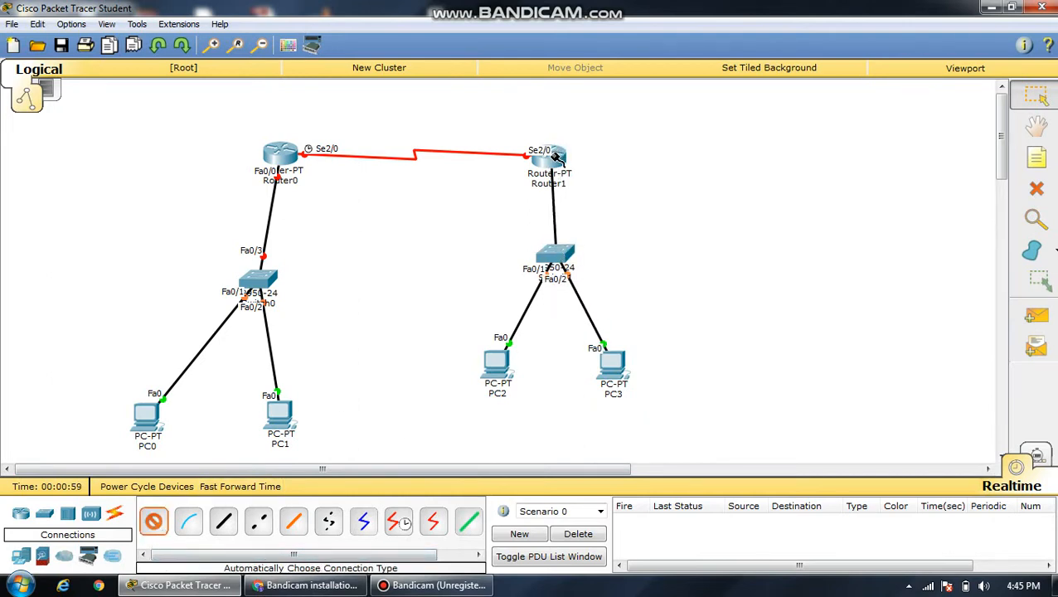
pyautogui.click(541, 156)
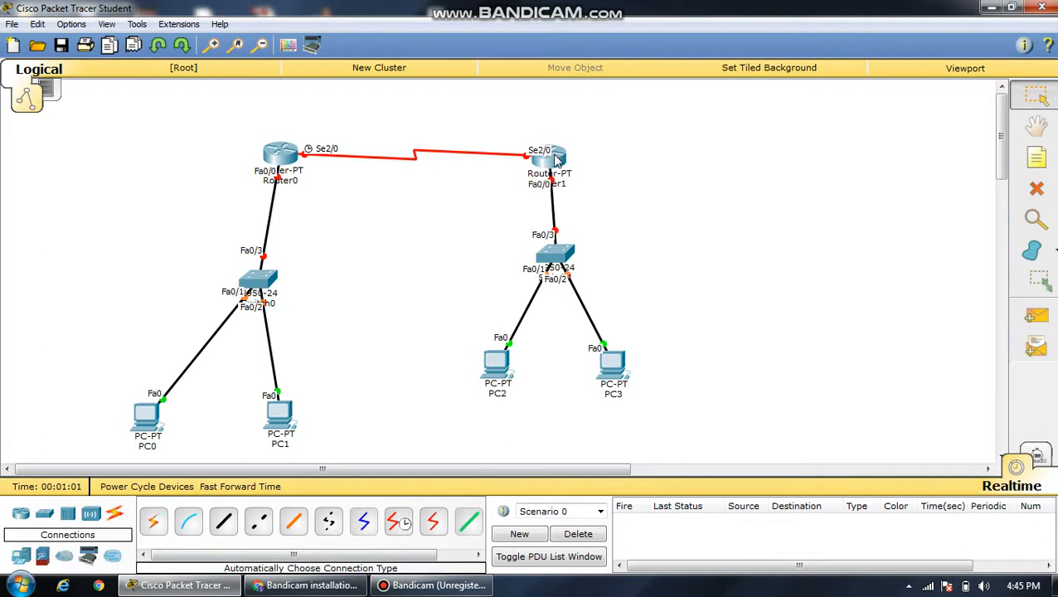
# Add address notes for the first network: 192.168.1.2 beside PC0, 192.168.1.3 beside PC1 and 192.168.1.1 below Router0
pyautogui.click(1037, 157)
pyautogui.click(31, 405)
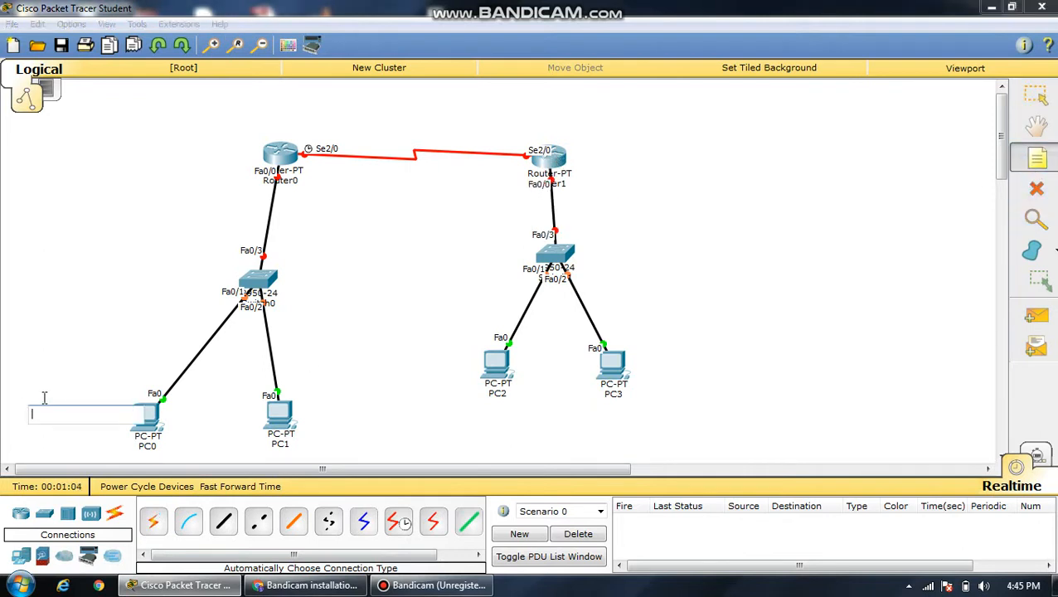
pyautogui.write('192.168.1.2')
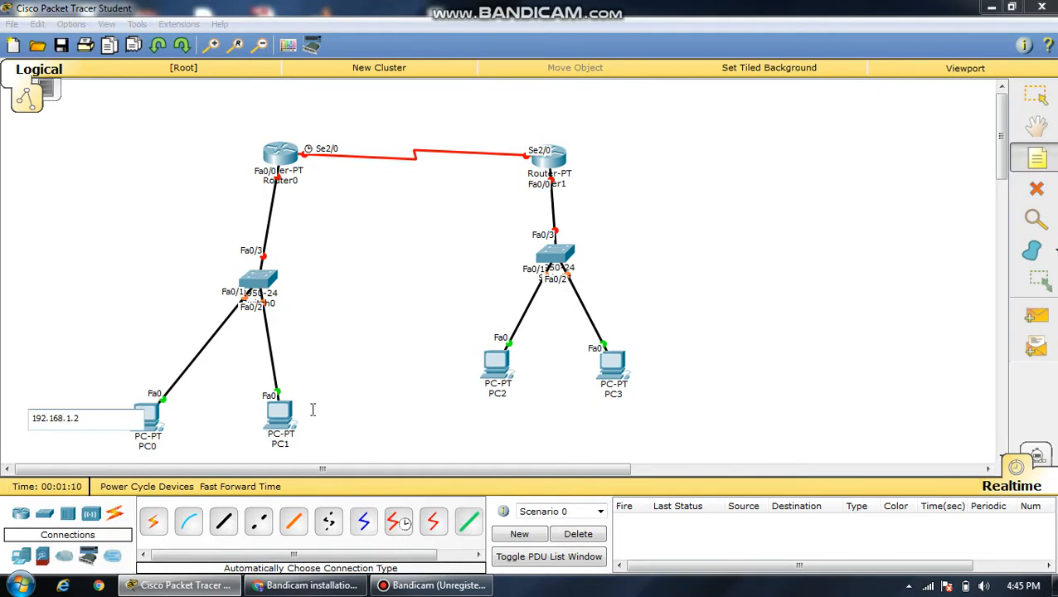
pyautogui.click(313, 408)
pyautogui.write('192.168.1.3')
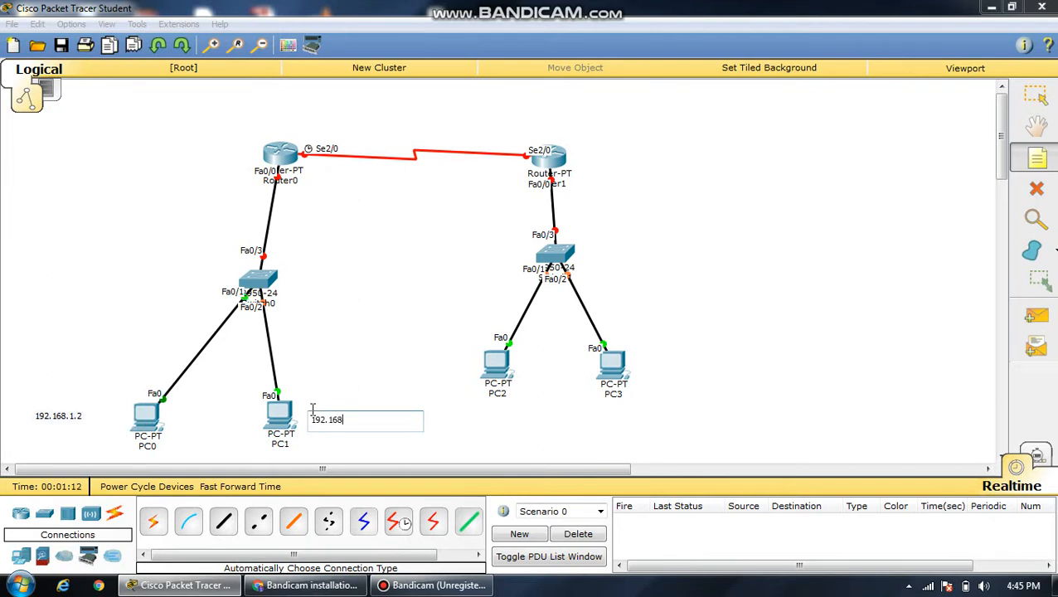
pyautogui.click(280, 219)
pyautogui.write('192.168.1.1')
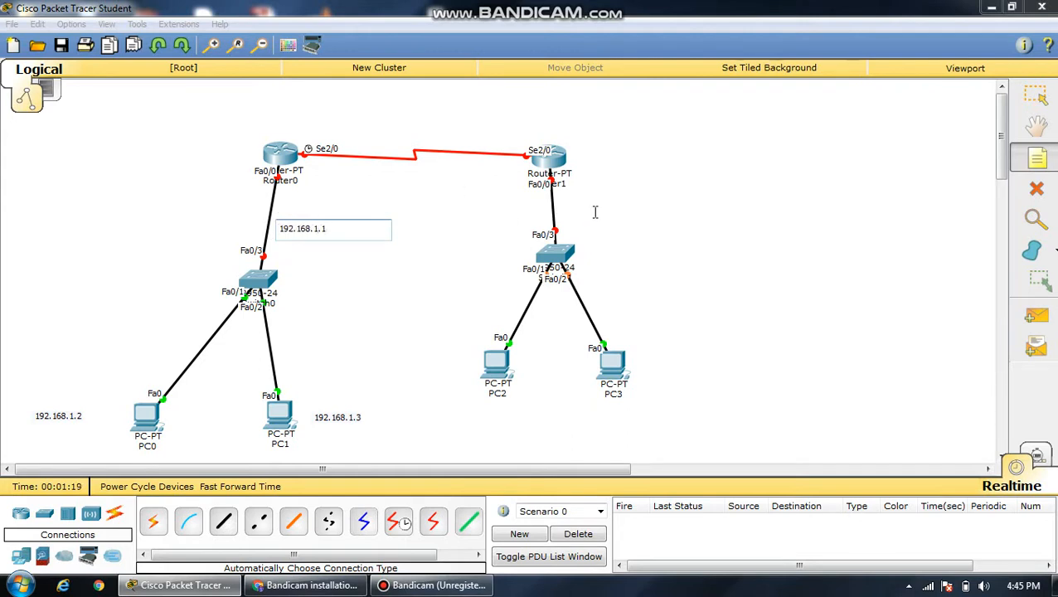
# Add address notes for the second network: 192.168.2.1 near Router1, 192.168.2.2 below PC2 and 192.168.2.3 below PC3
pyautogui.click(594, 213)
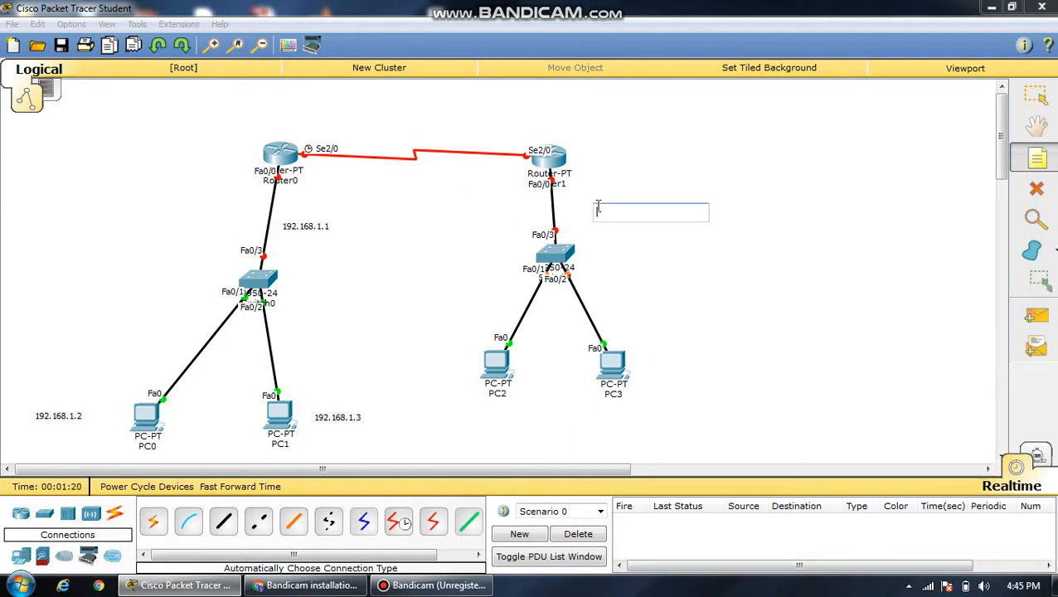
pyautogui.write('192.168.2.1')
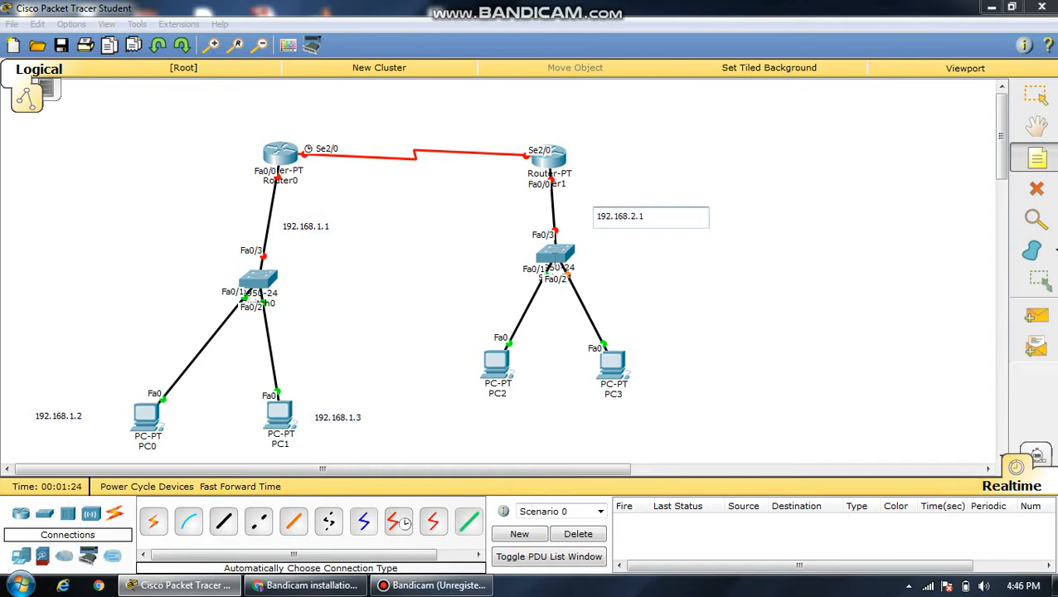
pyautogui.click(440, 426)
pyautogui.write('192.168.2.1')
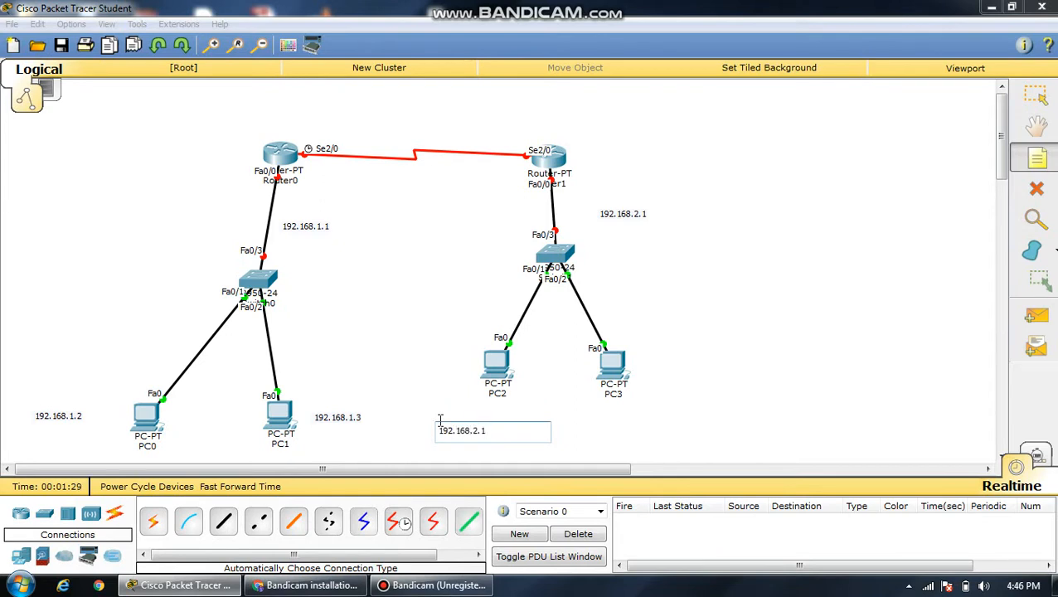
pyautogui.press('BackSpace')
pyautogui.write('2')
pyautogui.click(611, 431)
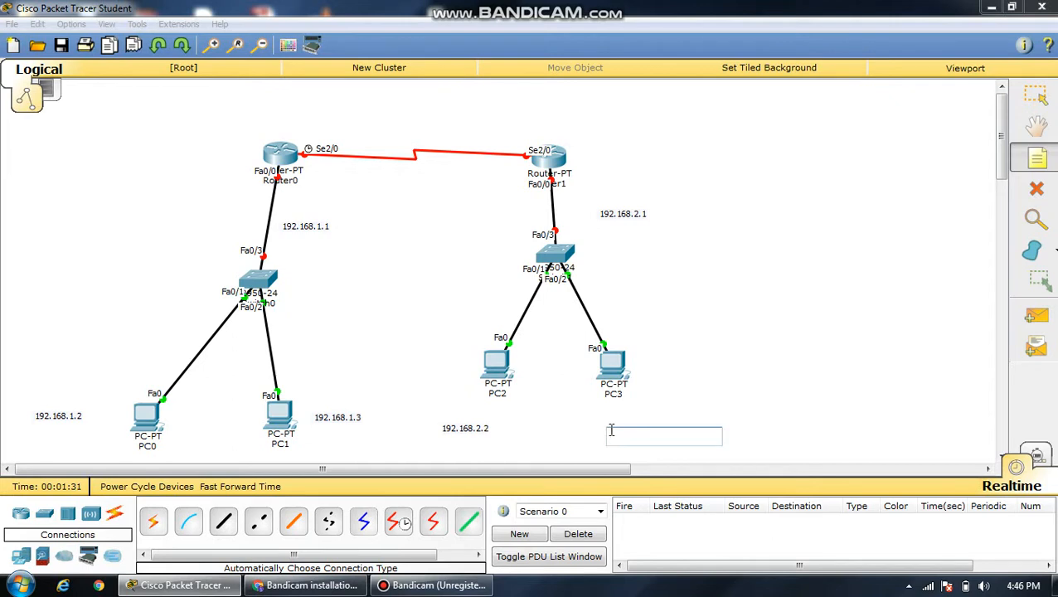
pyautogui.write('192.168.2.')
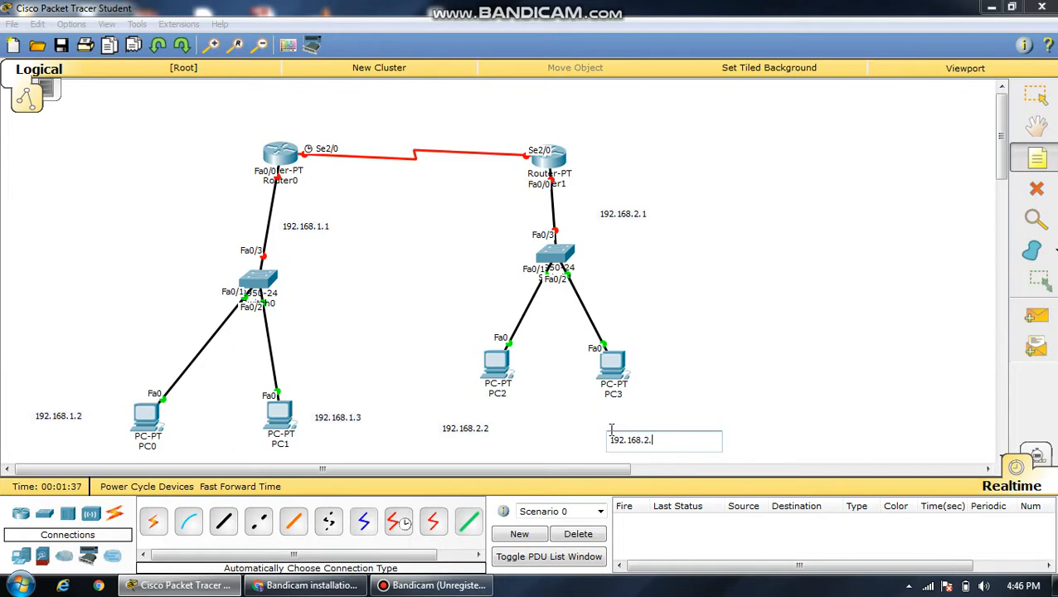
pyautogui.write('3')
# Add address notes for the serial link between the routers: 192.168.3.2 above Router0 and 192.168.3.3 near Router1
pyautogui.click(294, 124)
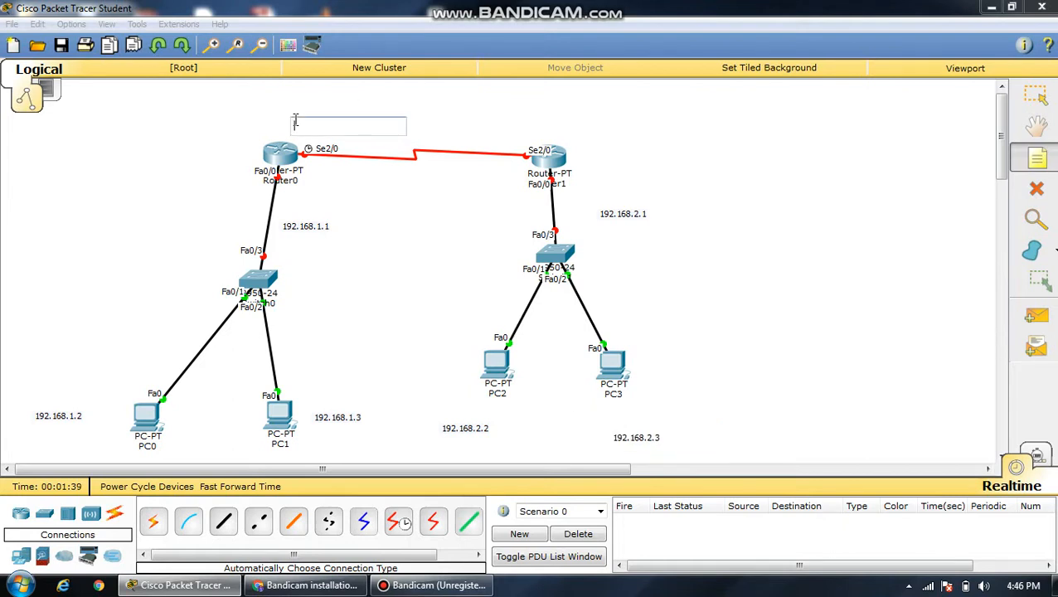
pyautogui.write('192.168.3.2')
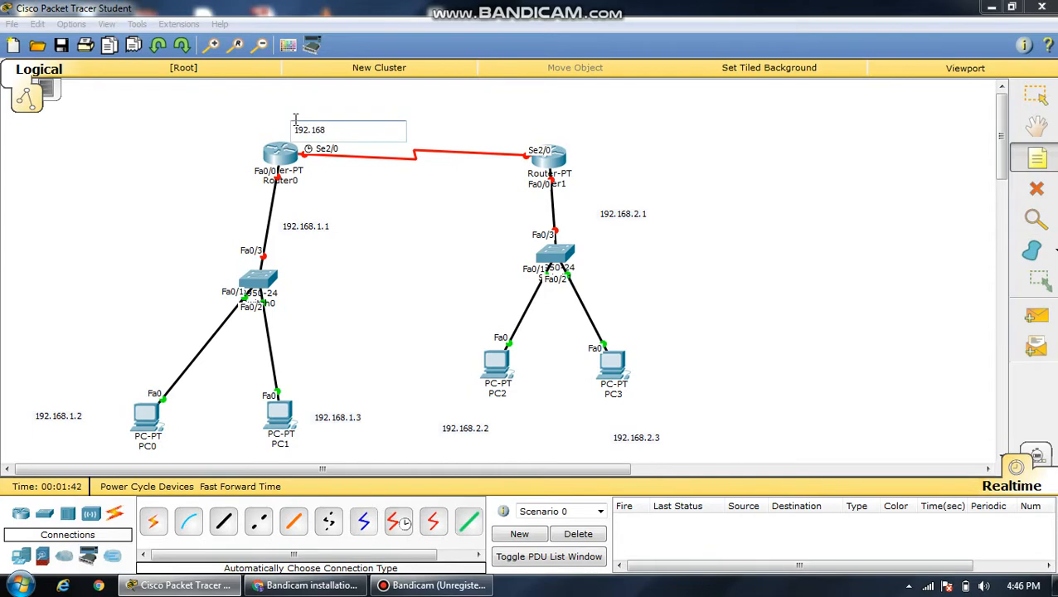
pyautogui.click(445, 127)
pyautogui.write('192')
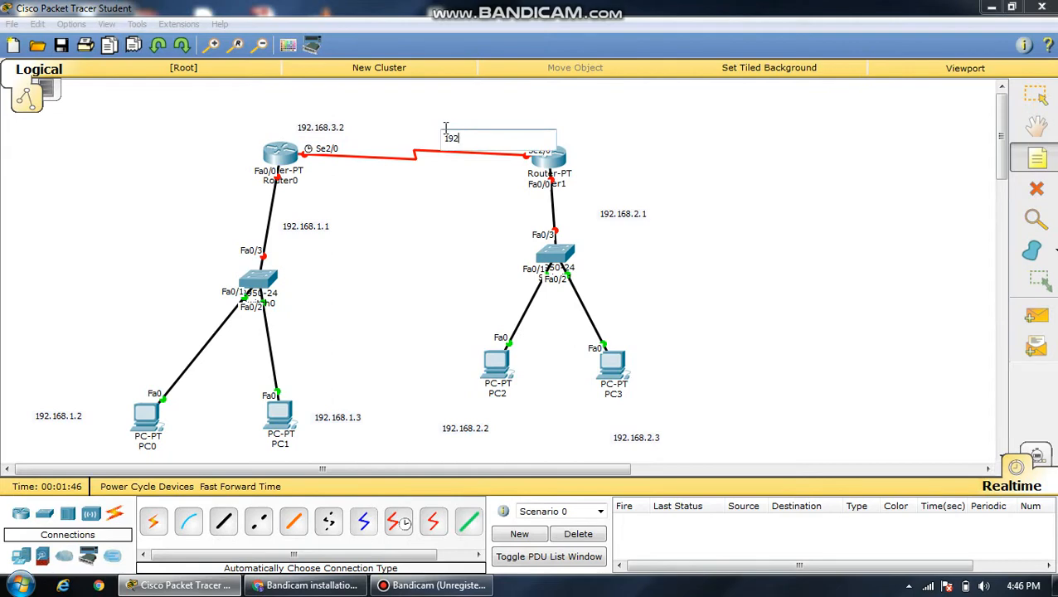
pyautogui.write('.168.3.3')
pyautogui.press('Escape')
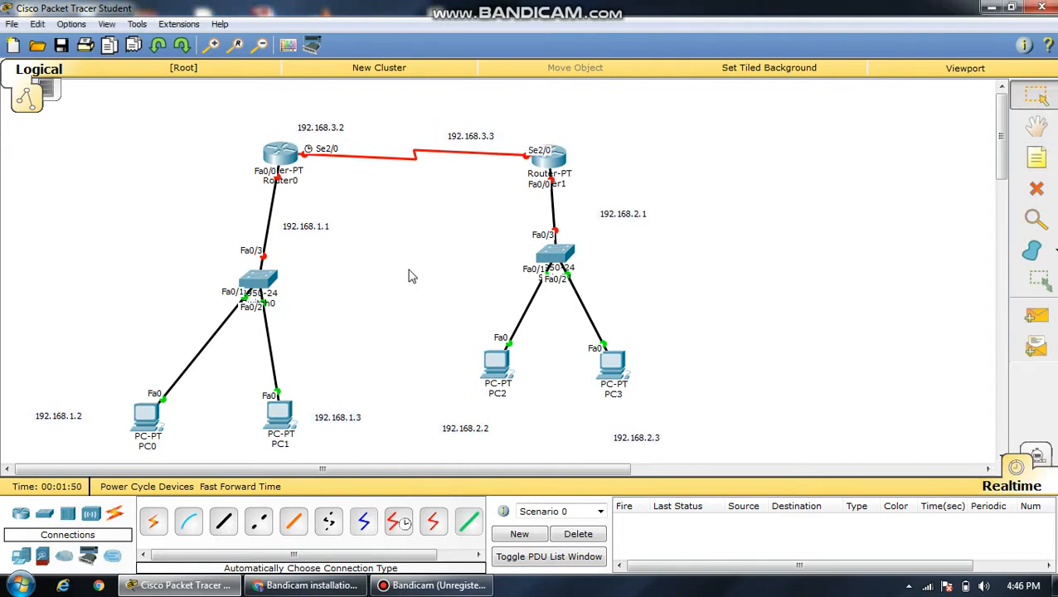
# Set PC0's static default gateway to 192.168.1.1
pyautogui.click(146, 415)
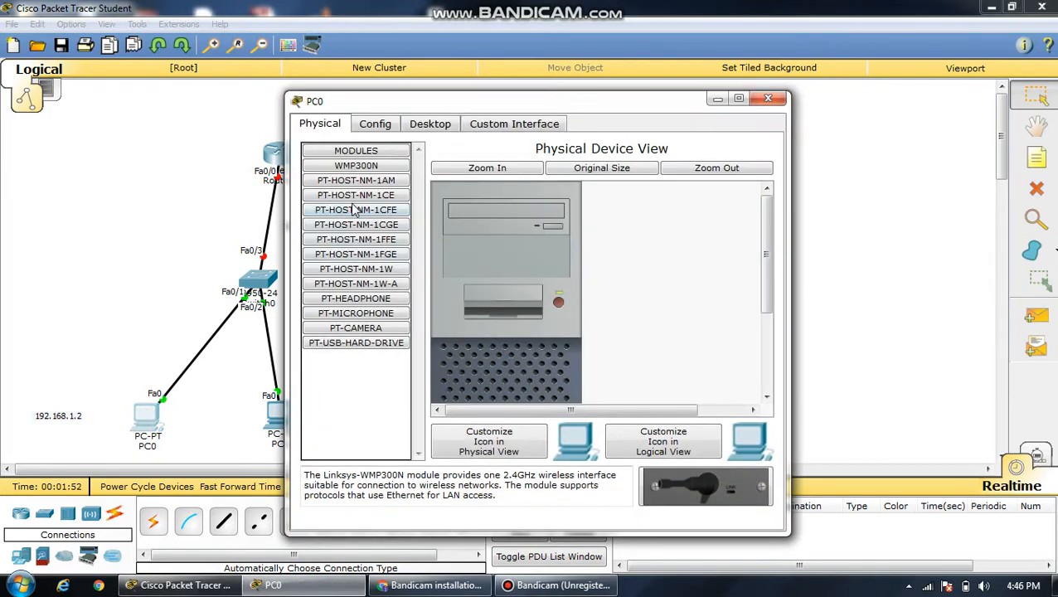
pyautogui.click(375, 123)
pyautogui.click(501, 268)
pyautogui.write('192.168')
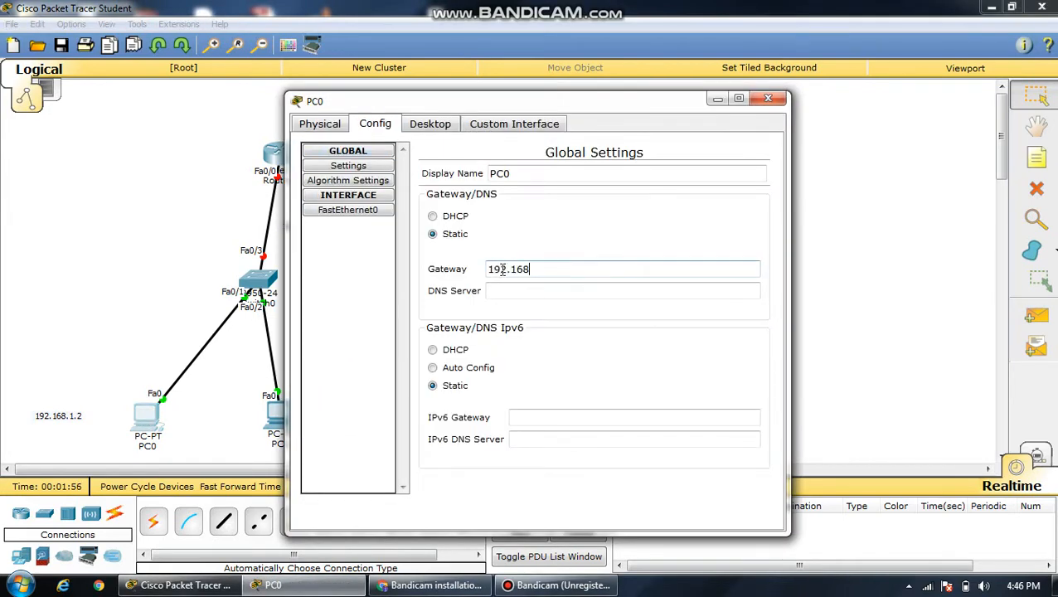
pyautogui.write('.1.1')
# Assign PC0's FastEthernet0 interface the IP address 192.168.1.2 with subnet mask 255.255.255.0, and close its settings
pyautogui.click(378, 213)
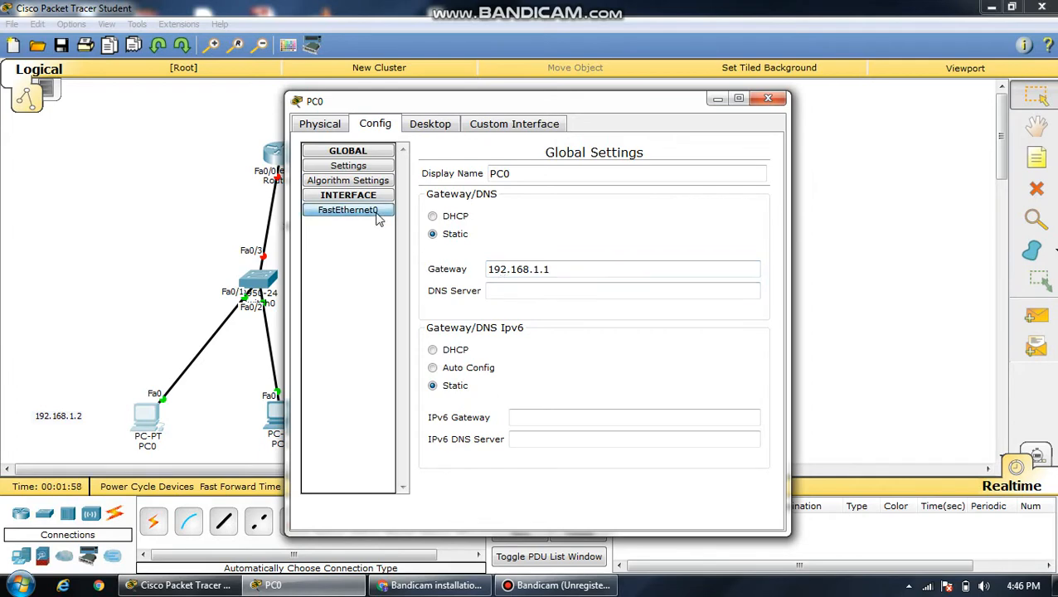
pyautogui.click(620, 277)
pyautogui.write('192.168.1.2')
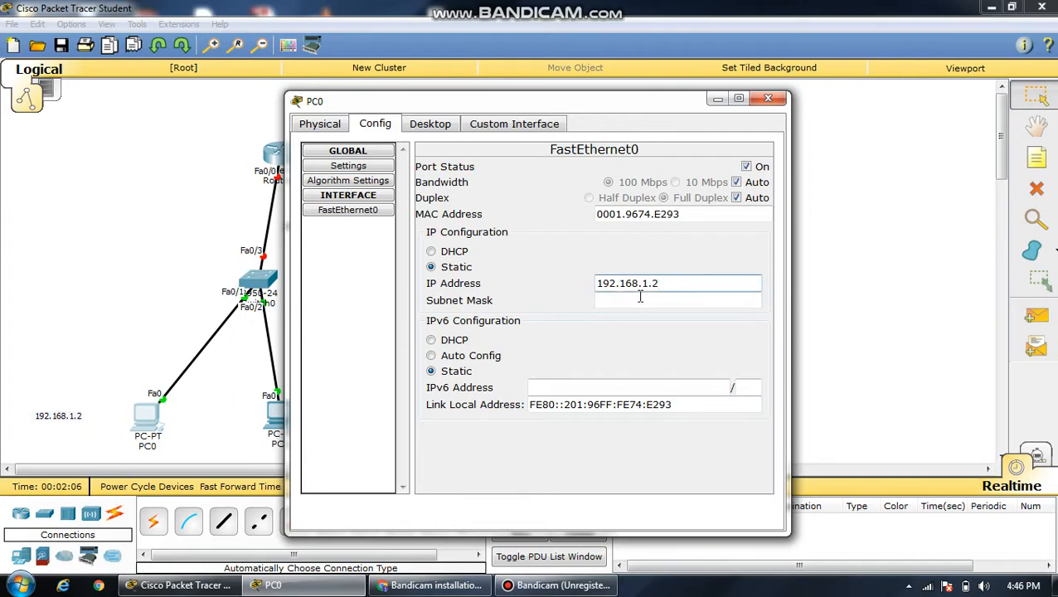
pyautogui.click(637, 299)
pyautogui.click(768, 99)
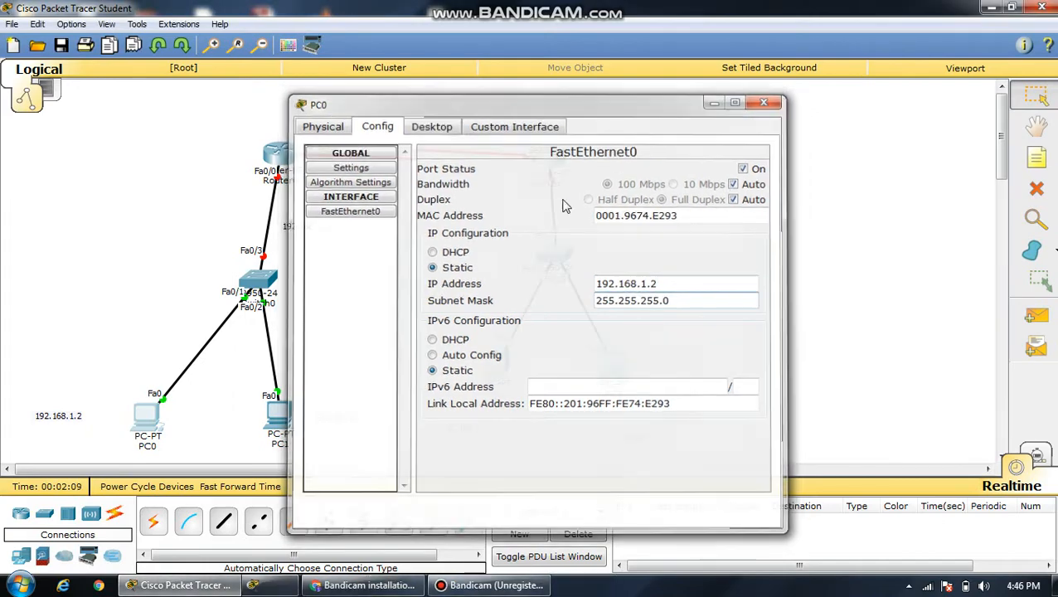
# Set PC1's static default gateway to 192.168.1.1
pyautogui.click(285, 423)
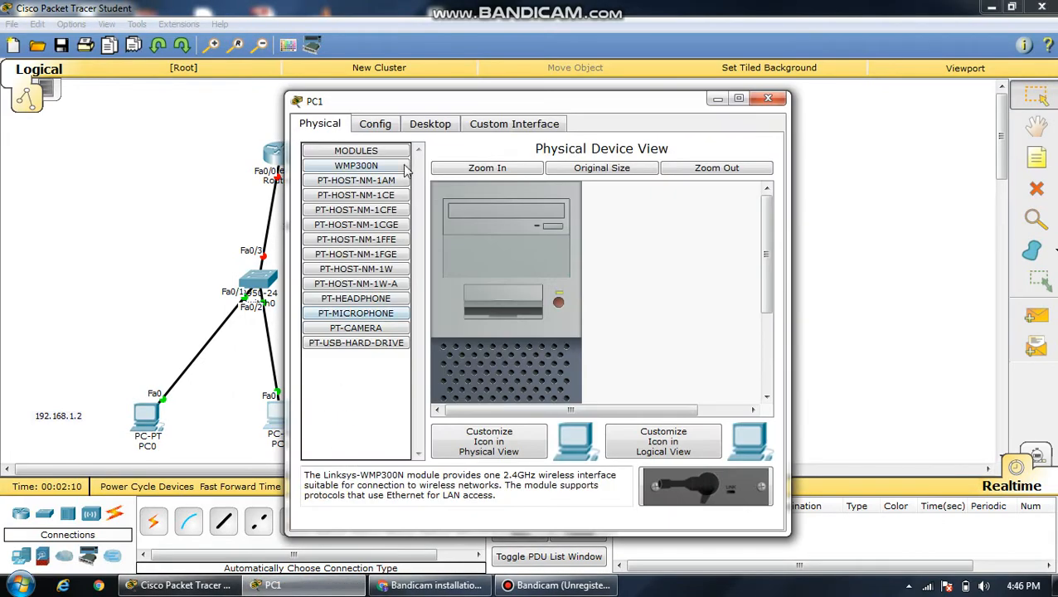
pyautogui.click(387, 125)
pyautogui.click(380, 196)
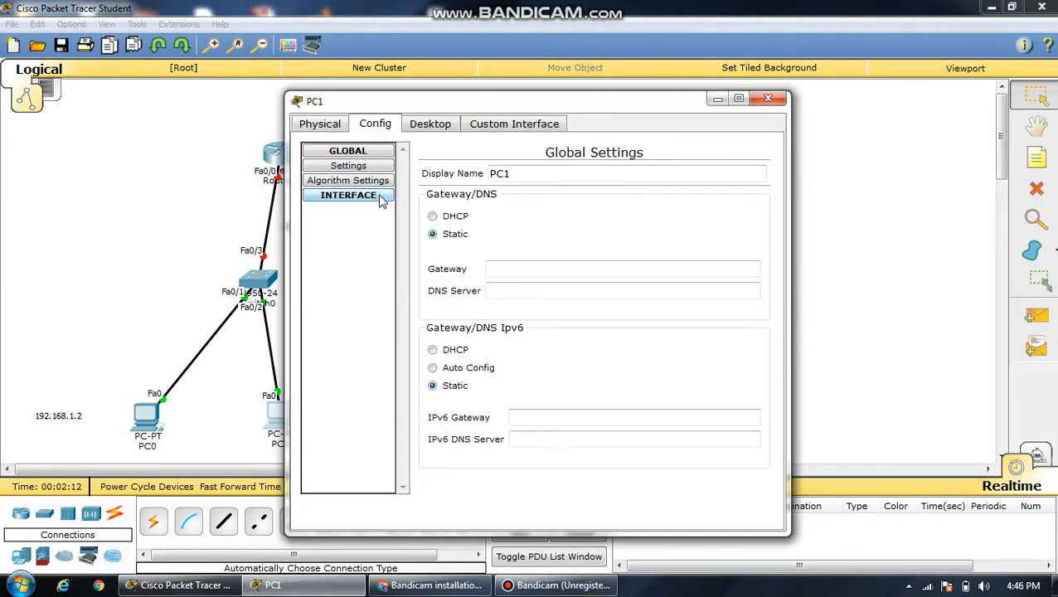
pyautogui.click(507, 268)
pyautogui.write('1')
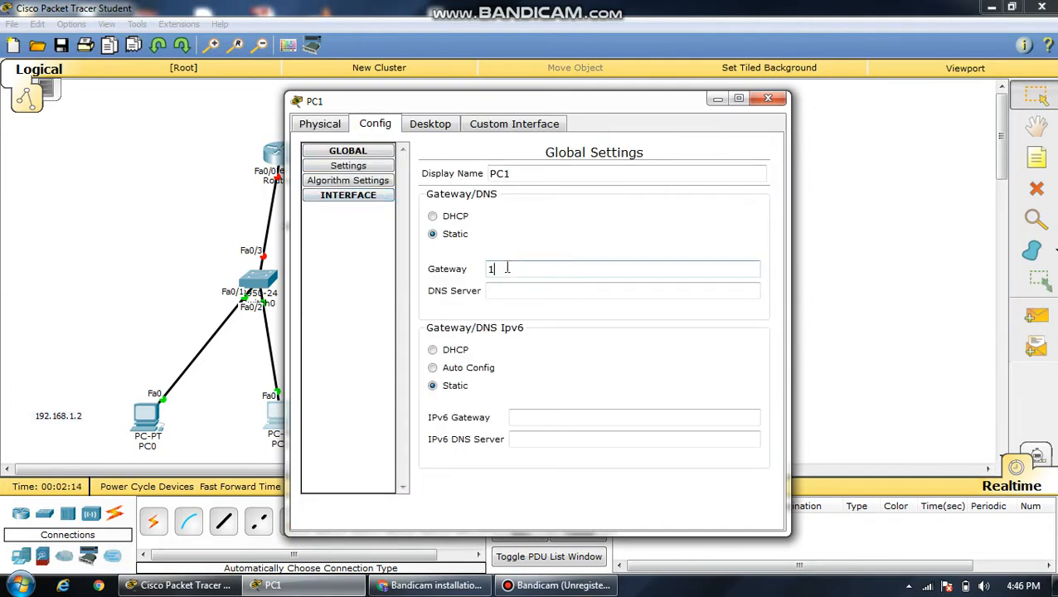
pyautogui.write('92.168.1.1')
# Assign PC1's FastEthernet0 interface the IP address 192.168.1.3 with subnet mask 255.255.255.0, and close its settings
pyautogui.click(387, 198)
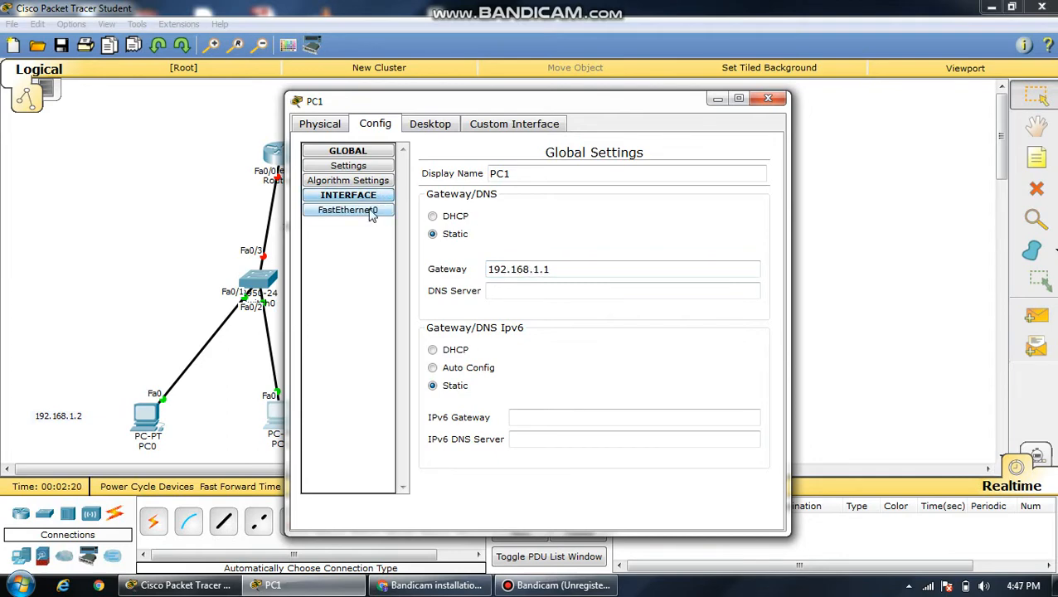
pyautogui.click(371, 213)
pyautogui.click(626, 283)
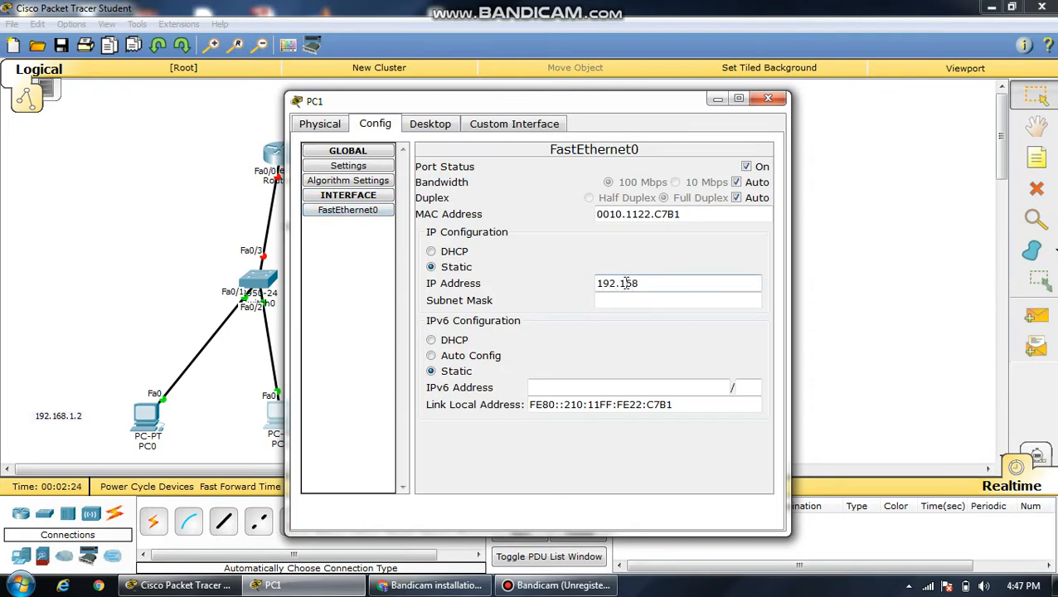
pyautogui.write('192.168.1.3')
pyautogui.click(650, 301)
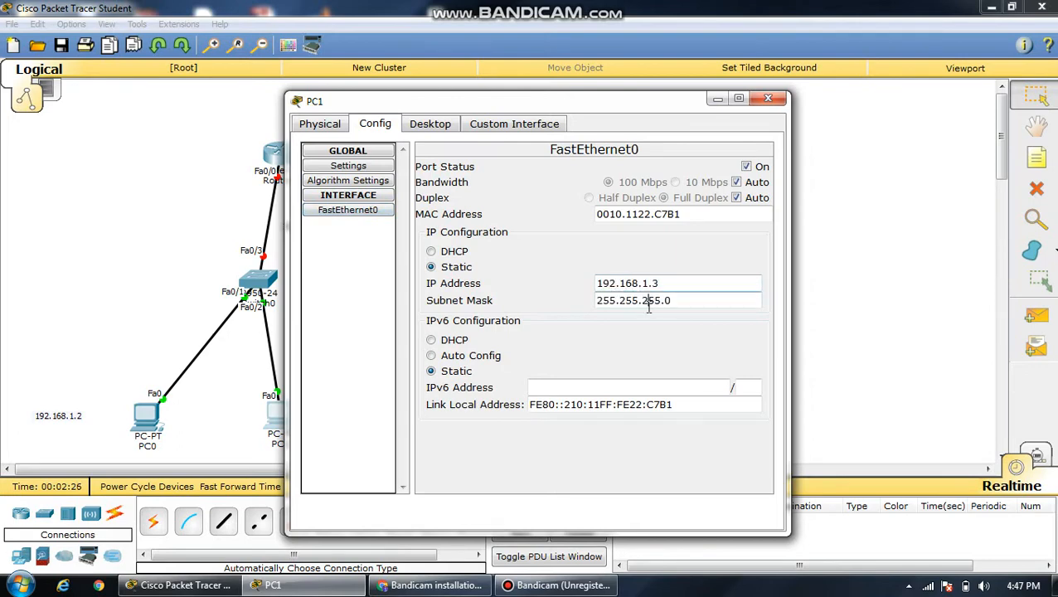
pyautogui.click(768, 98)
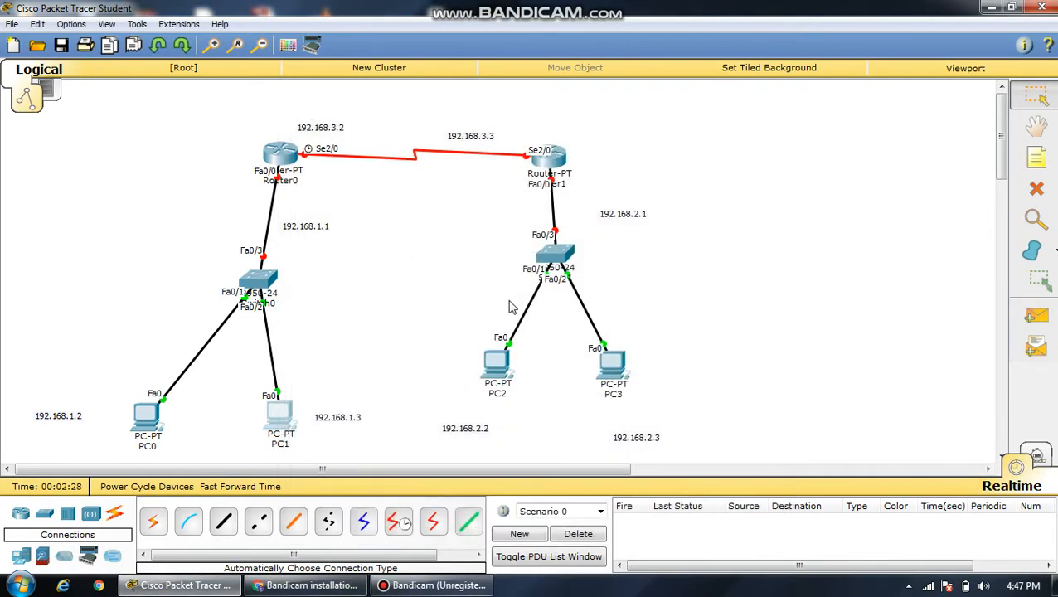
# Set PC2's static default gateway to 192.168.2.1
pyautogui.click(496, 365)
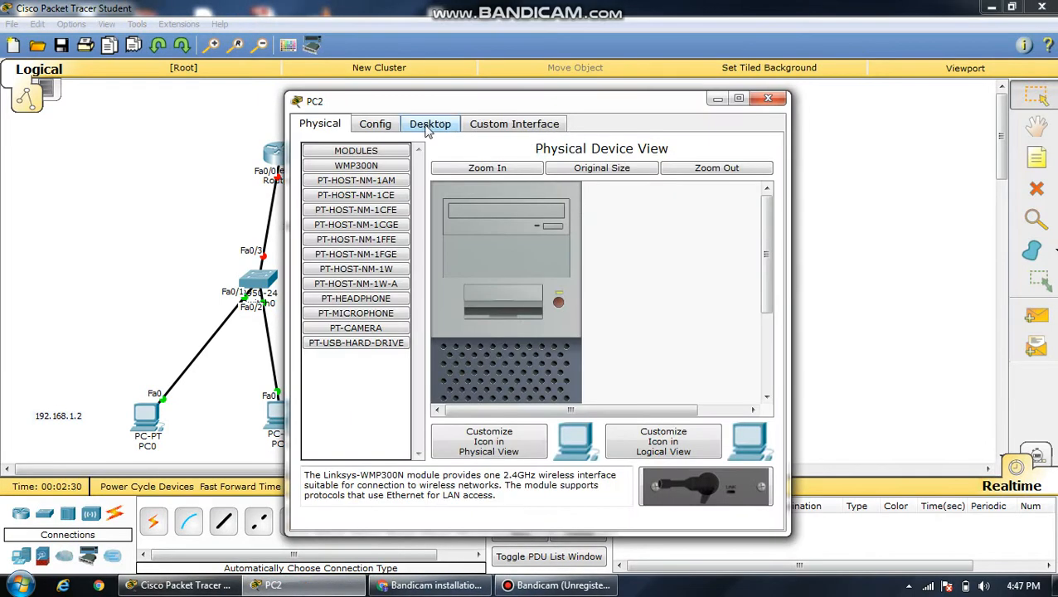
pyautogui.click(378, 124)
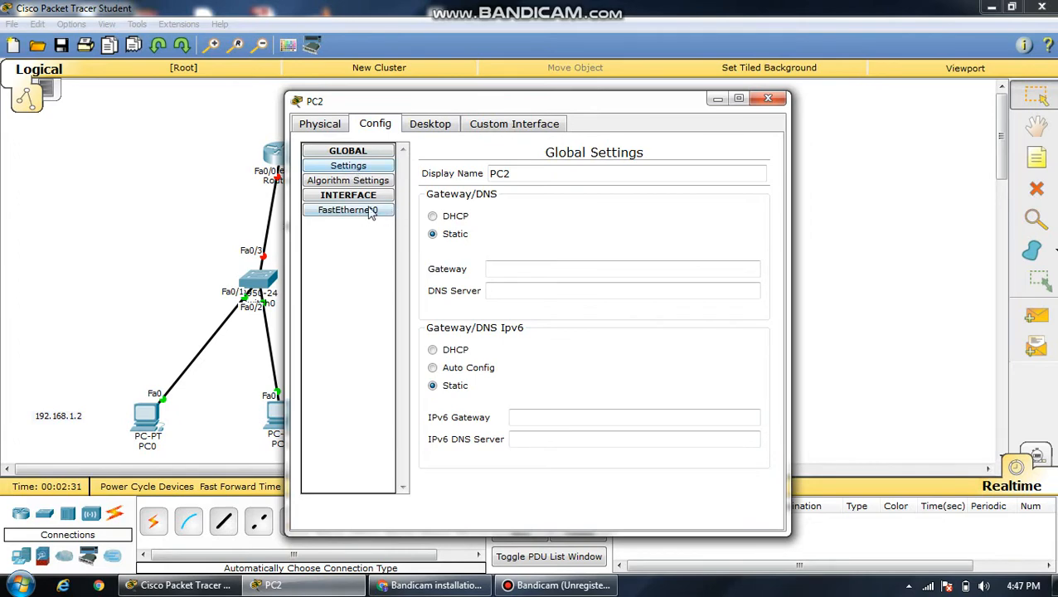
pyautogui.click(504, 270)
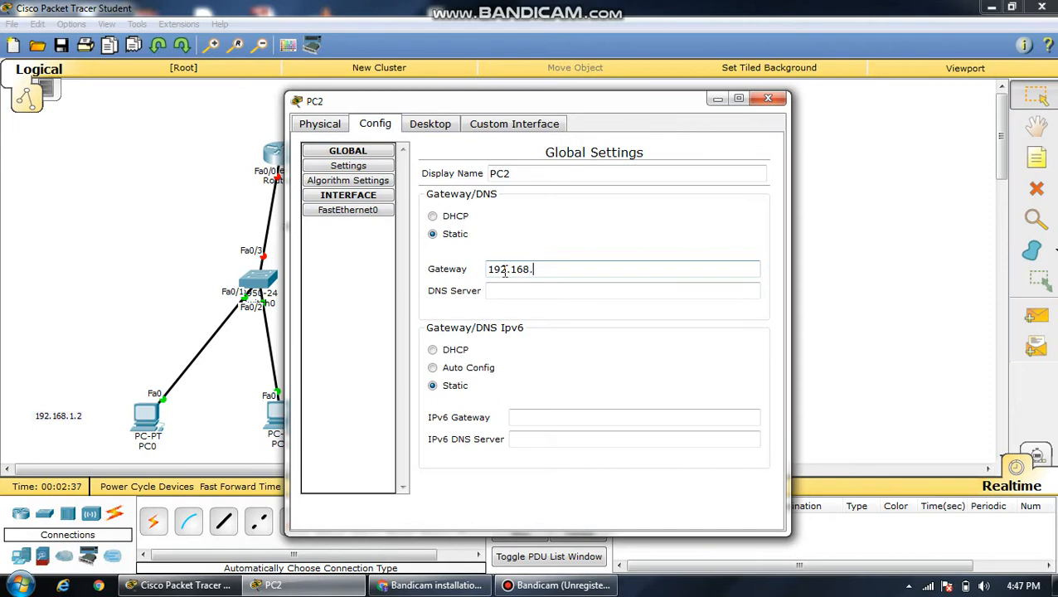
pyautogui.write('192.168.2.1')
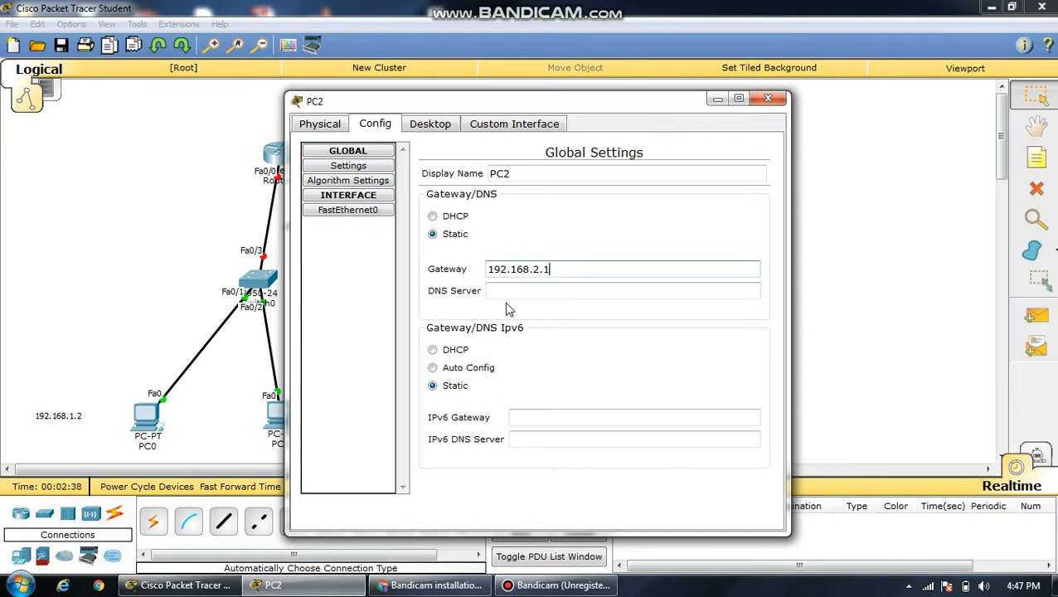
# Assign PC2's FastEthernet0 interface the IP address 192.168.2.2 with the default subnet mask, and close its settings
pyautogui.click(348, 209)
pyautogui.click(611, 285)
pyautogui.write('1')
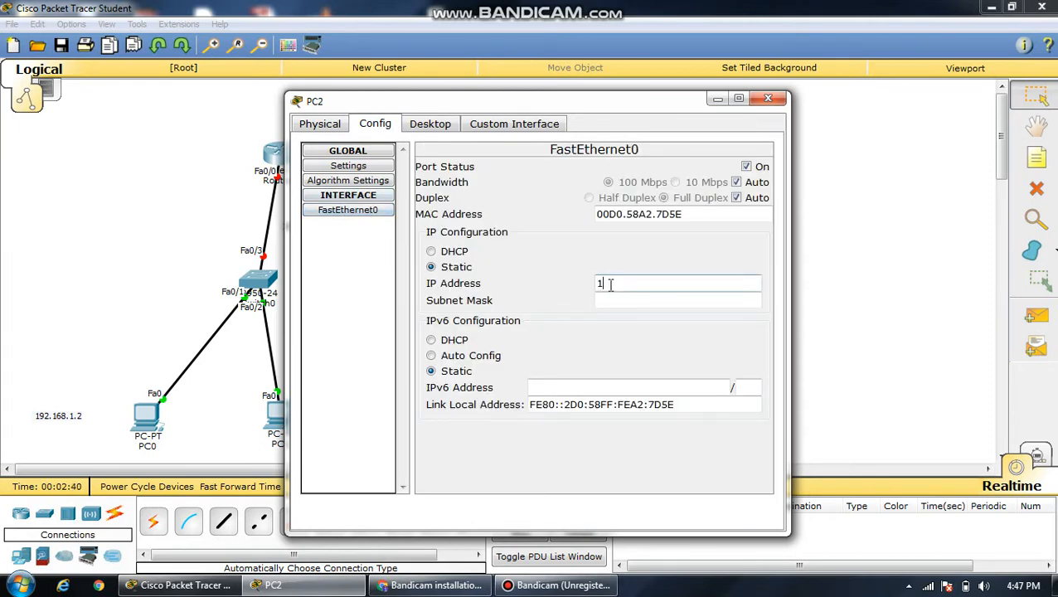
pyautogui.write('92.168.2.2')
pyautogui.click(624, 302)
pyautogui.click(769, 98)
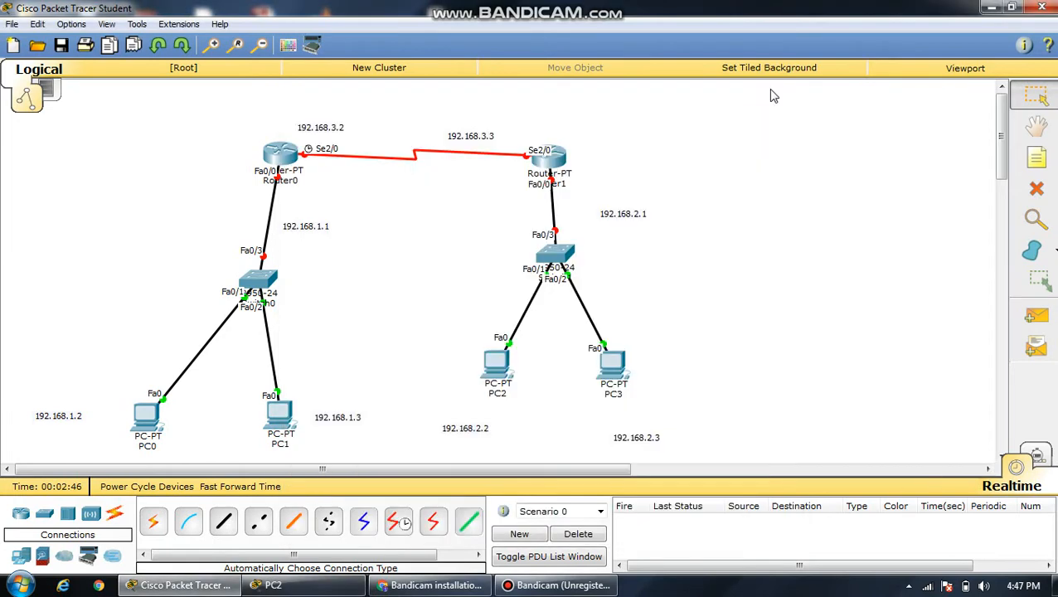
# Set PC3's static default gateway to 192.168.2.3
pyautogui.click(612, 363)
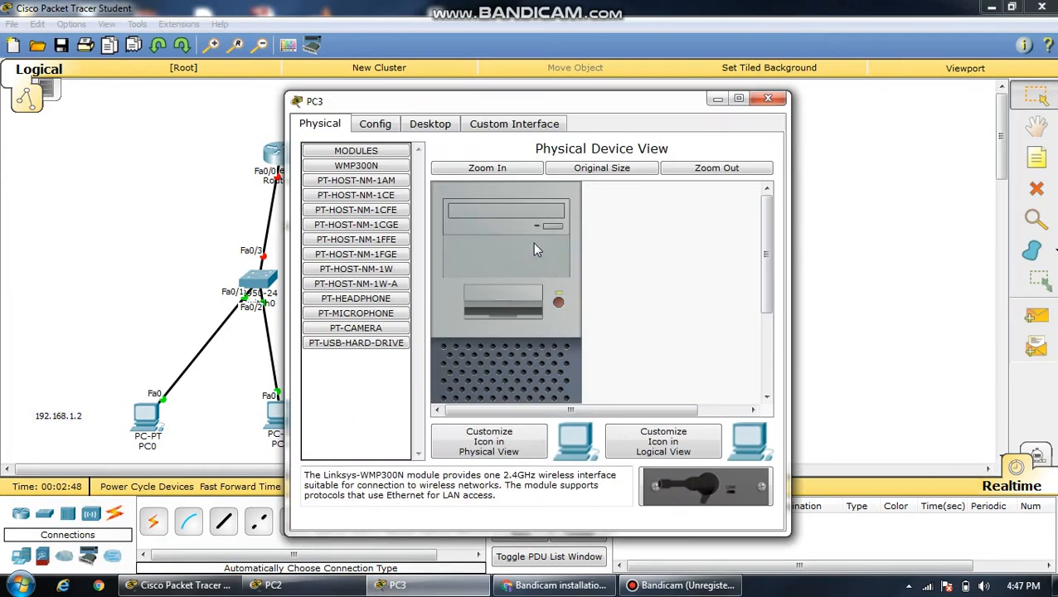
pyautogui.click(390, 125)
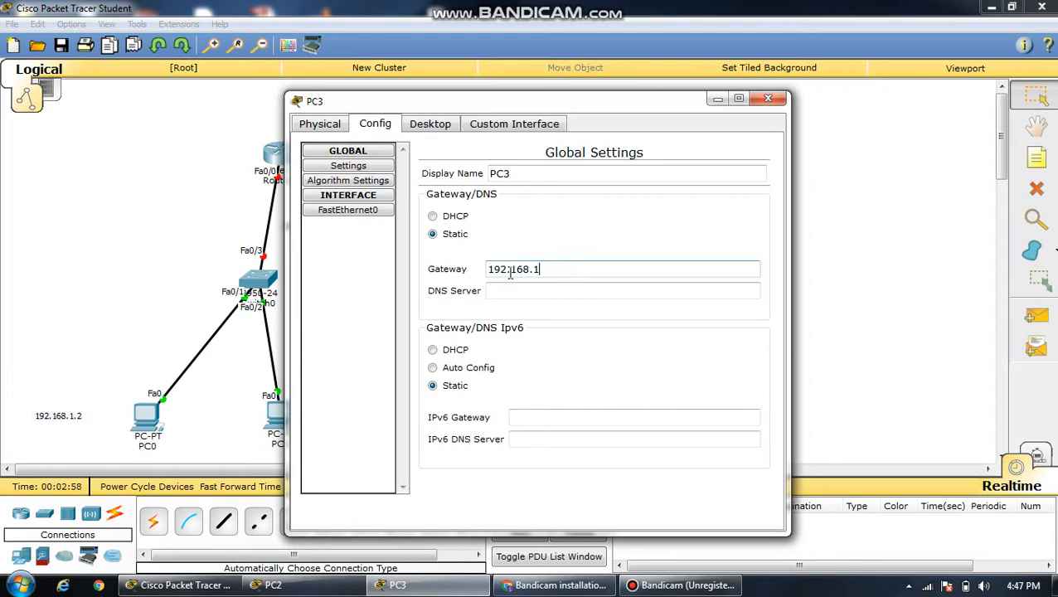
pyautogui.moveTo(511, 274); pyautogui.dragTo(534, 280)
pyautogui.click(560, 266)
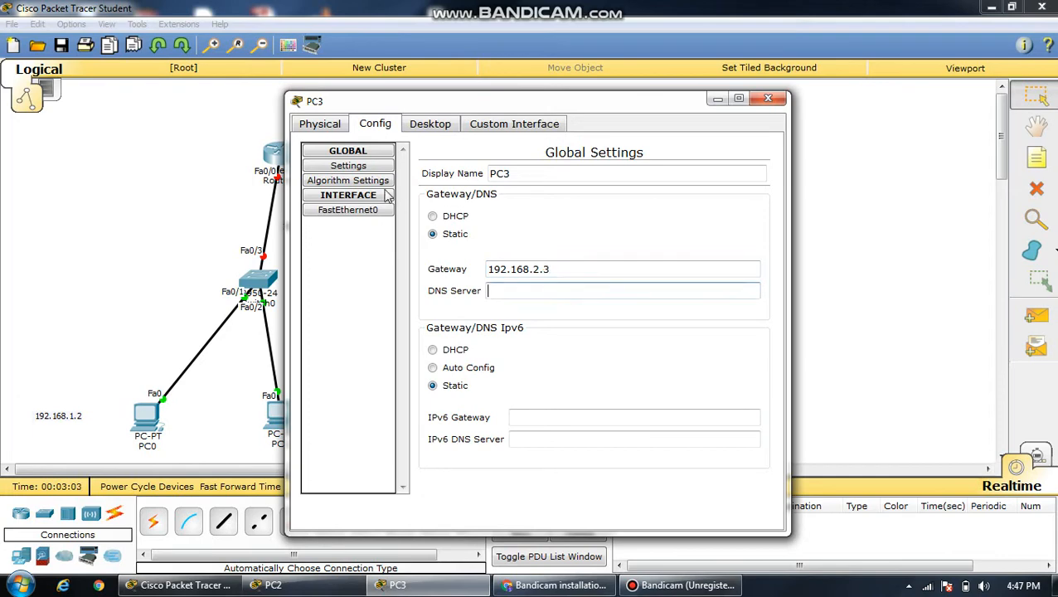
pyautogui.click(370, 213)
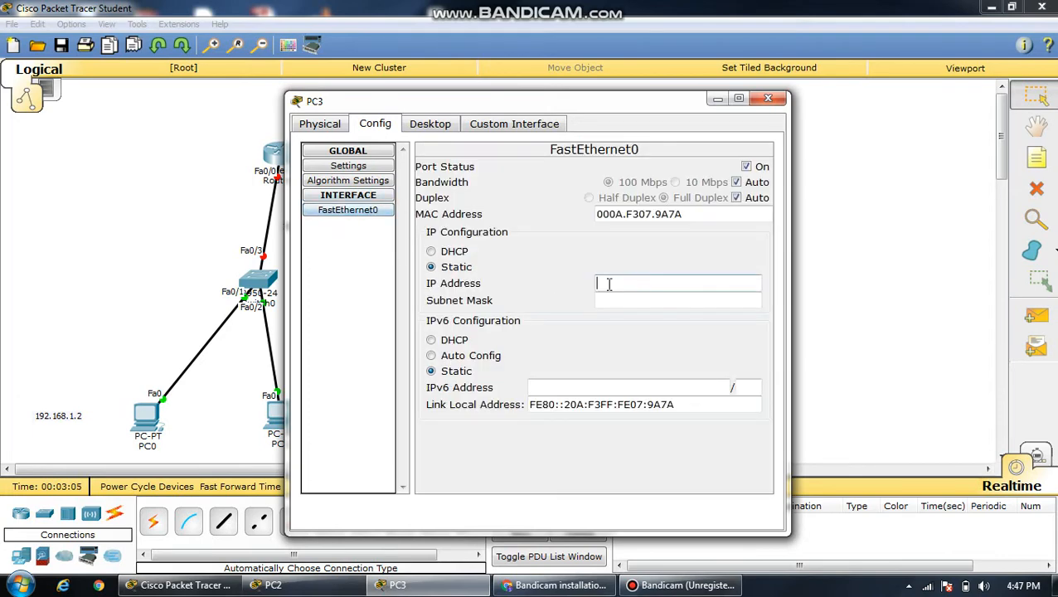
pyautogui.click(607, 284)
pyautogui.click(370, 196)
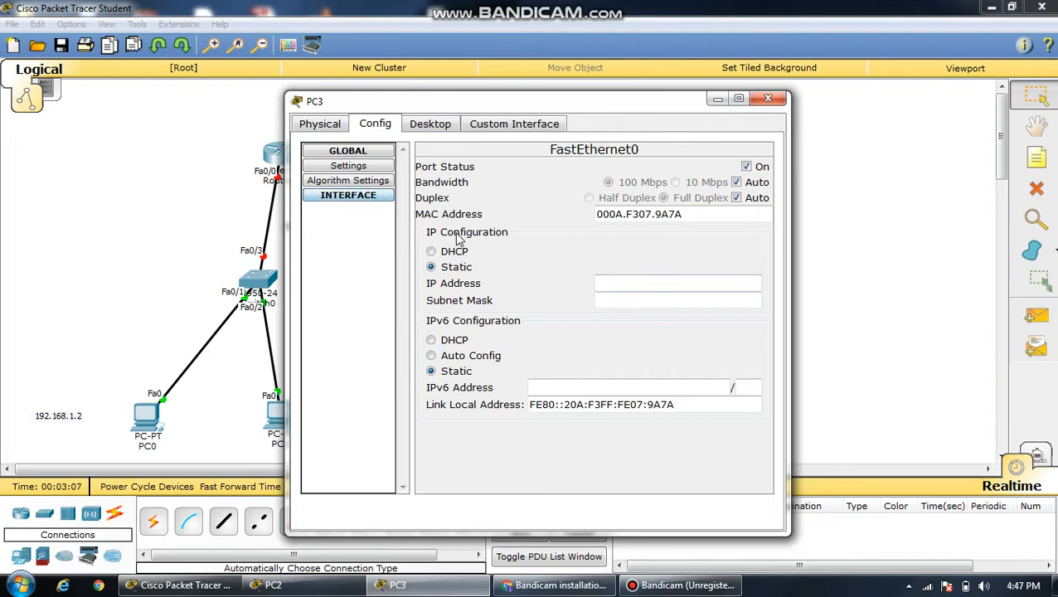
pyautogui.click(368, 197)
pyautogui.click(367, 197)
pyautogui.click(367, 196)
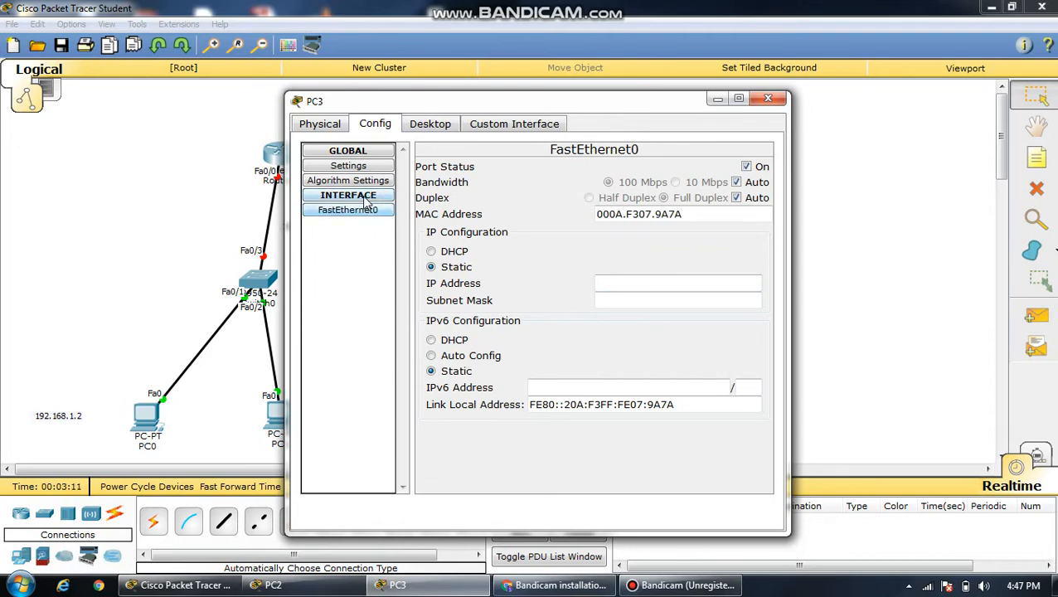
pyautogui.click(367, 197)
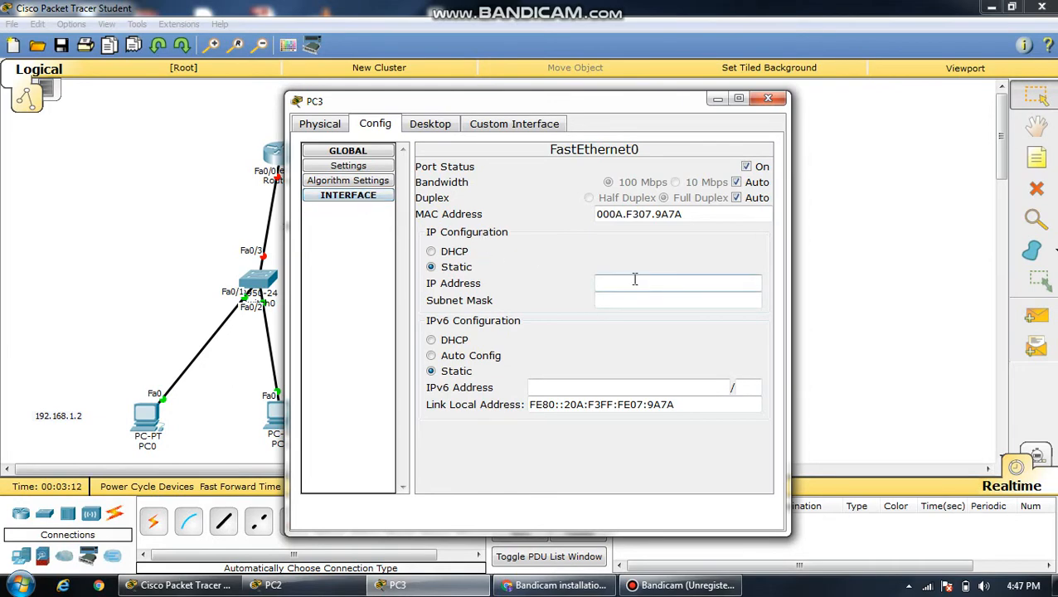
pyautogui.click(336, 180)
pyautogui.click(768, 99)
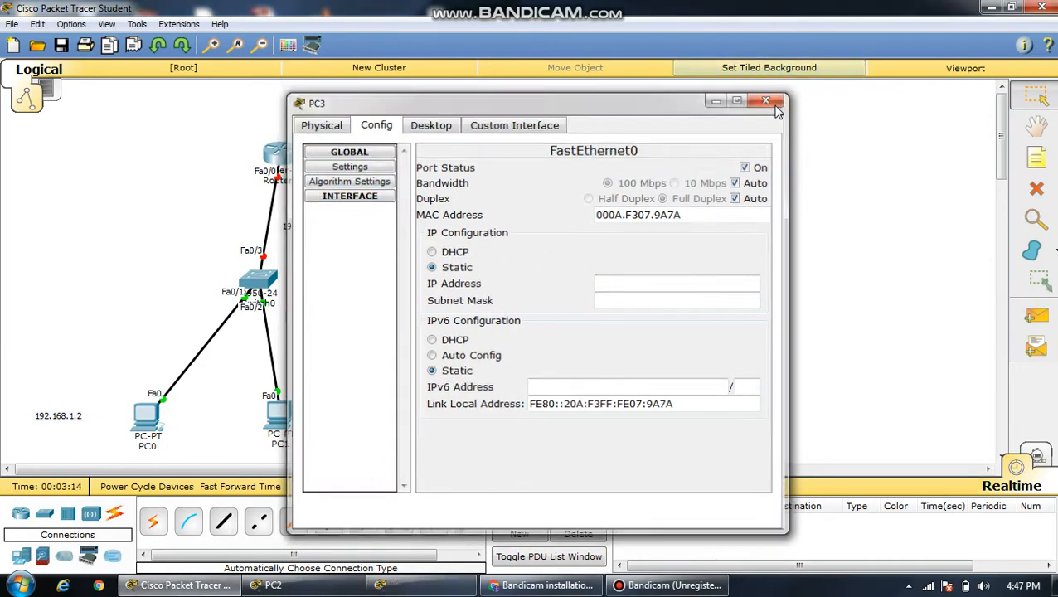
# Set PC3's gateway to 192.168.2.1 and its FastEthernet0 IP address to 192.168.2.3 with the default subnet mask, and close its settings
pyautogui.click(612, 367)
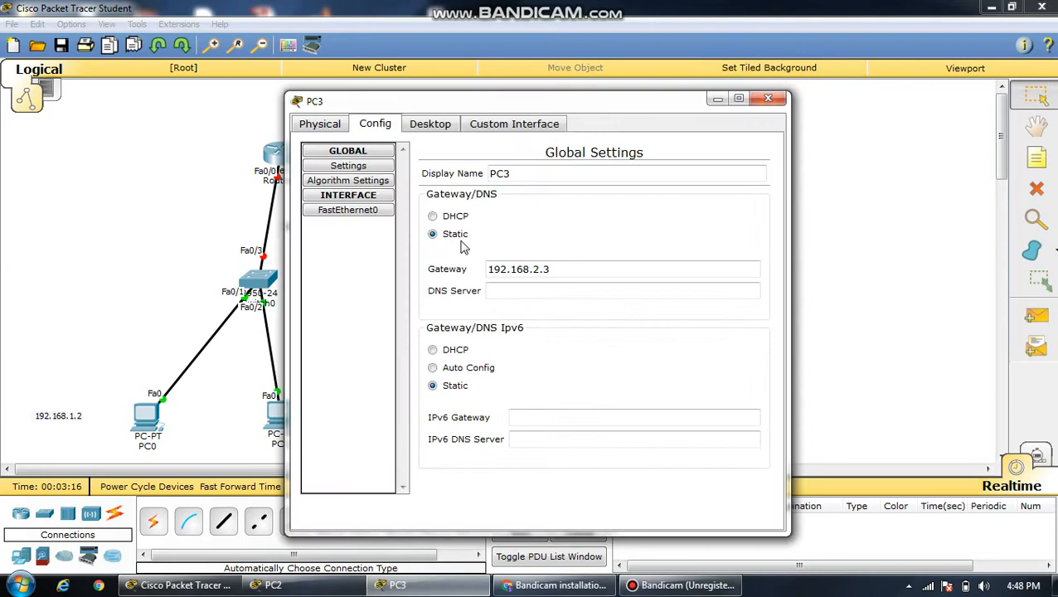
pyautogui.click(575, 270)
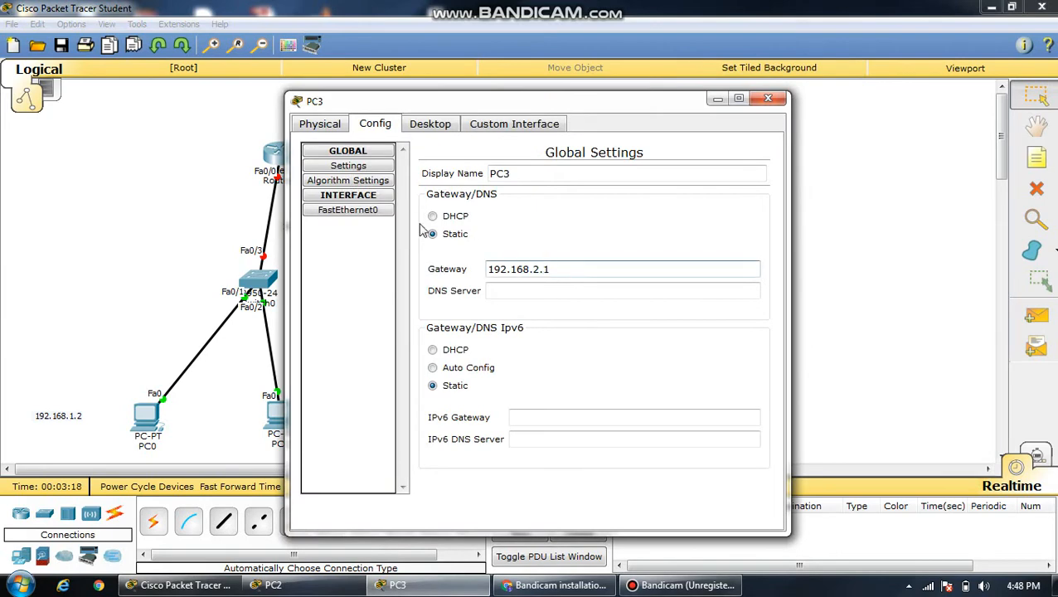
pyautogui.click(348, 210)
pyautogui.click(612, 276)
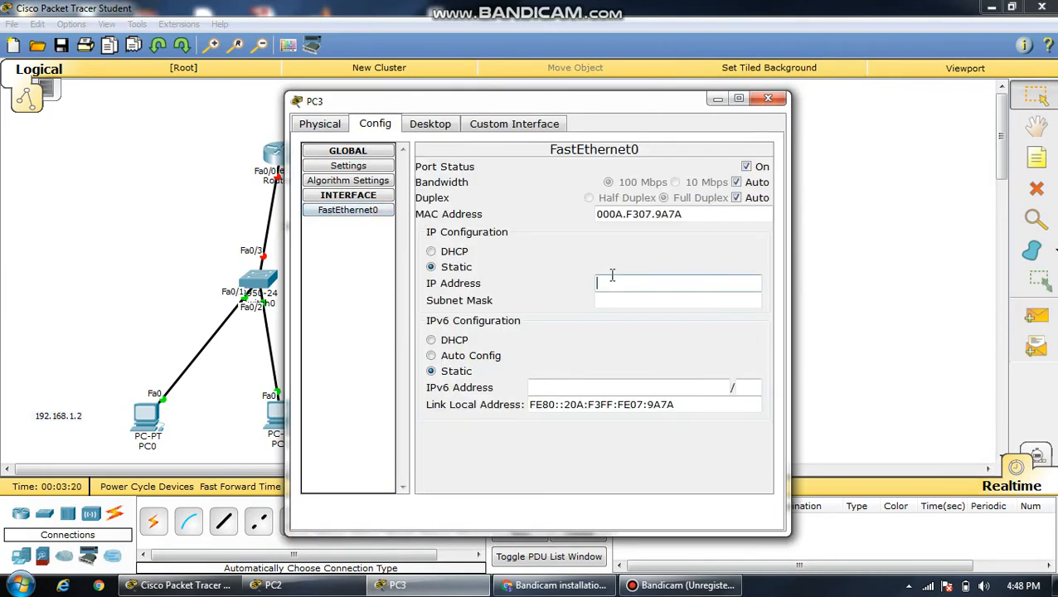
pyautogui.write('192.168.2.3')
pyautogui.click(633, 301)
pyautogui.click(768, 98)
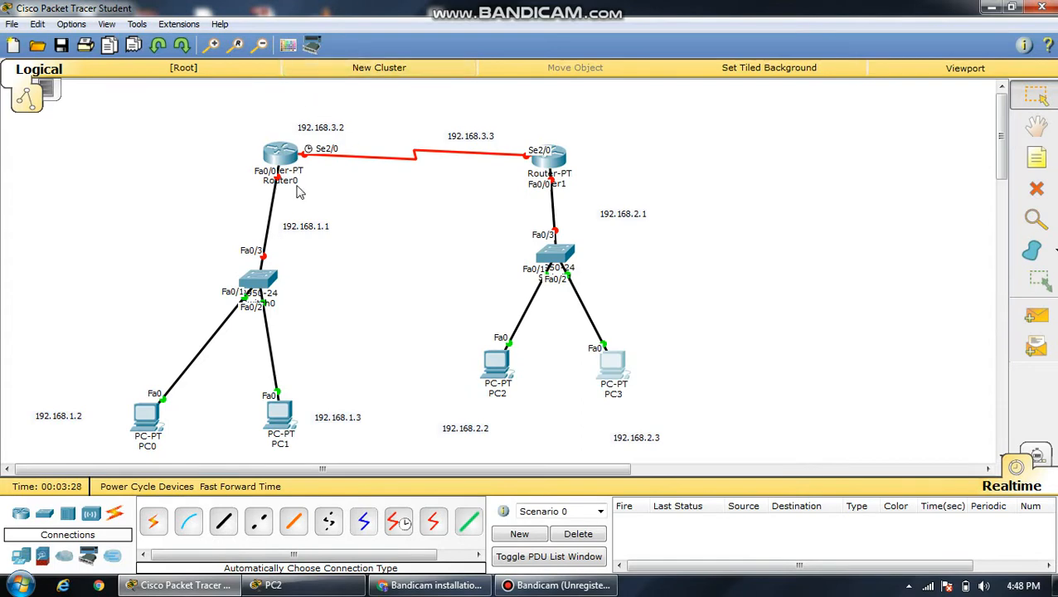
# Assign Router0's FastEthernet0/0 interface the IP address 192.168.1.1 with mask 255.255.255.0 and enable the port
pyautogui.click(286, 151)
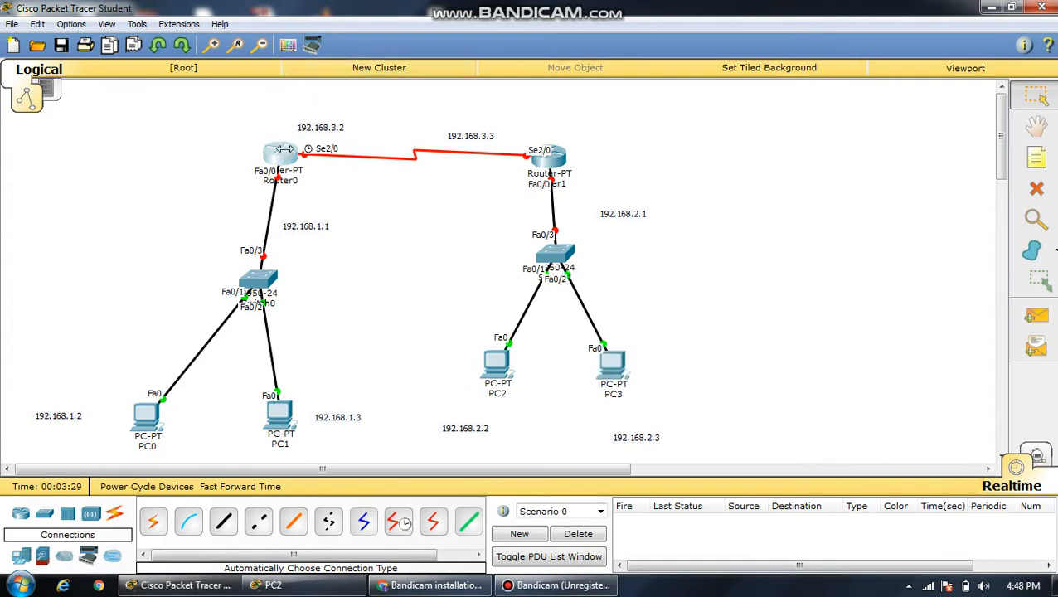
pyautogui.click(378, 125)
pyautogui.moveTo(465, 104); pyautogui.dragTo(619, 48)
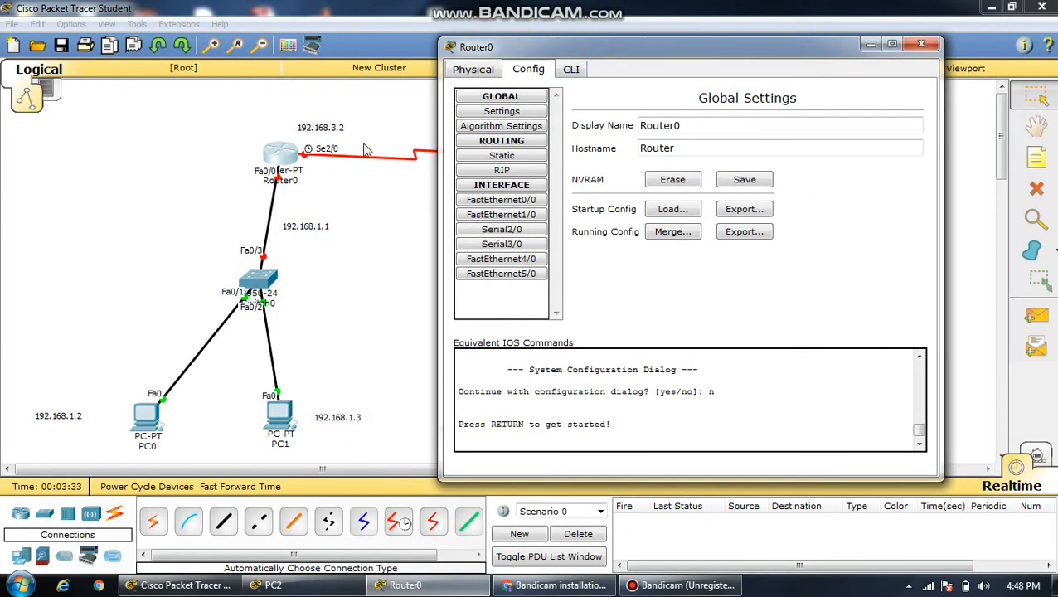
pyautogui.click(528, 202)
pyautogui.click(782, 194)
pyautogui.write('1')
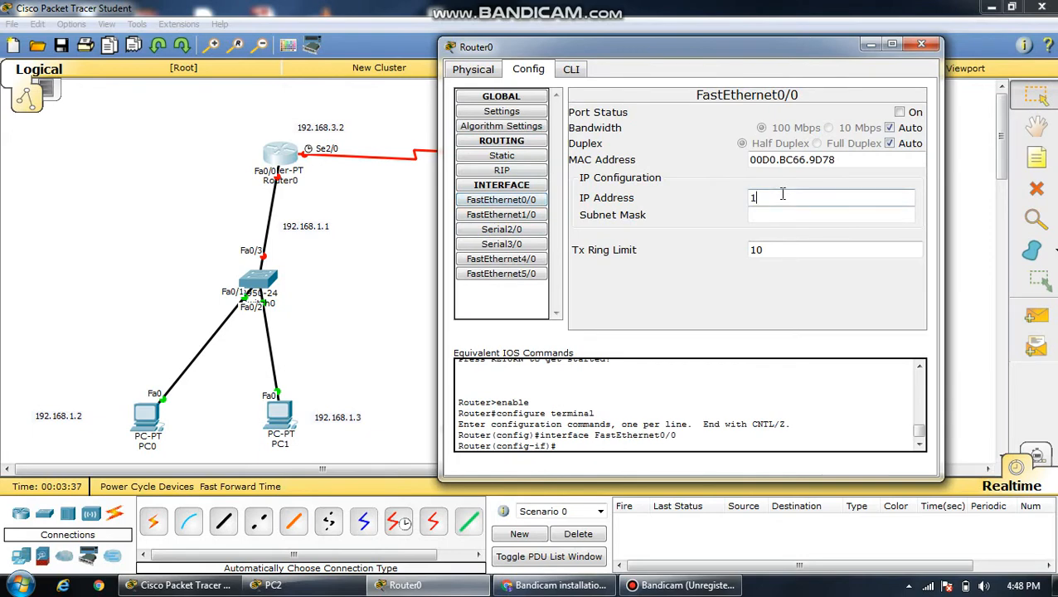
pyautogui.write('92.168.1.1')
pyautogui.click(900, 112)
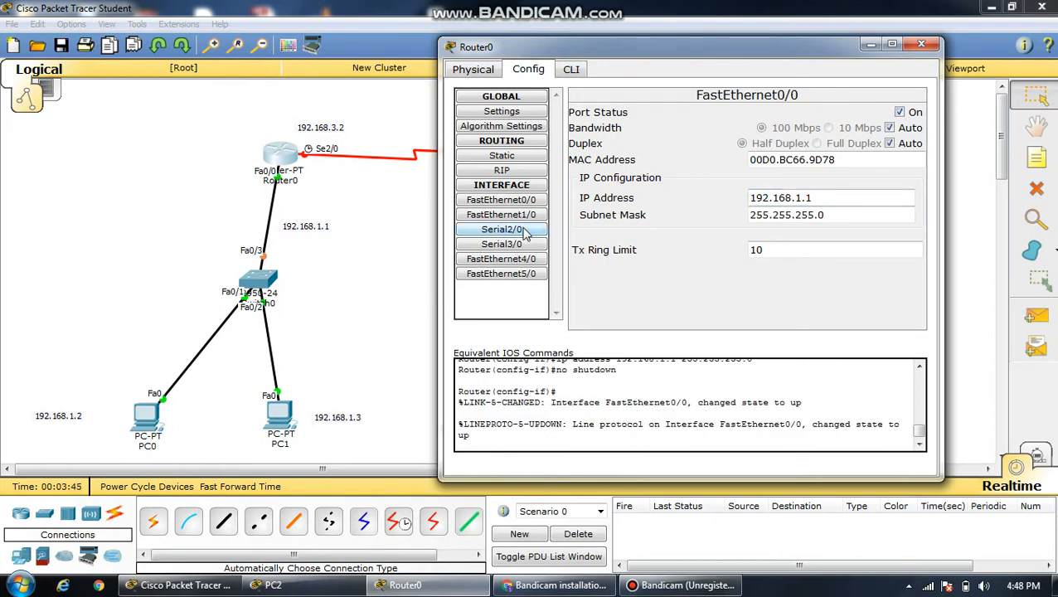
# Assign Router0's Serial2/0 interface the IP address 192.168.3.2 with mask 255.255.255.0, enable the port, and close the router's settings
pyautogui.click(501, 230)
pyautogui.click(781, 184)
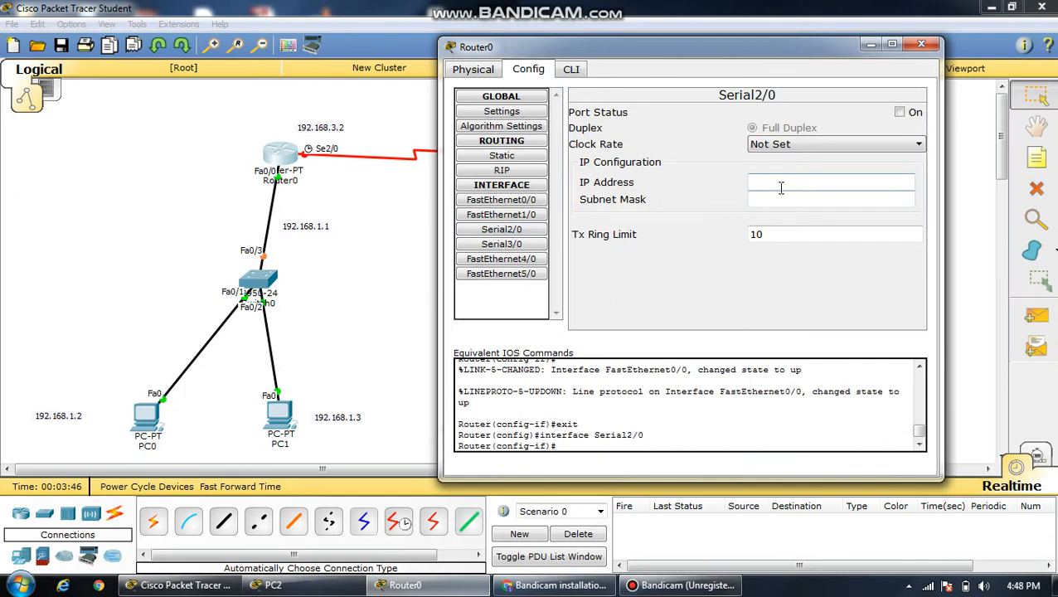
pyautogui.write('192.168.3.2')
pyautogui.click(832, 199)
pyautogui.click(900, 112)
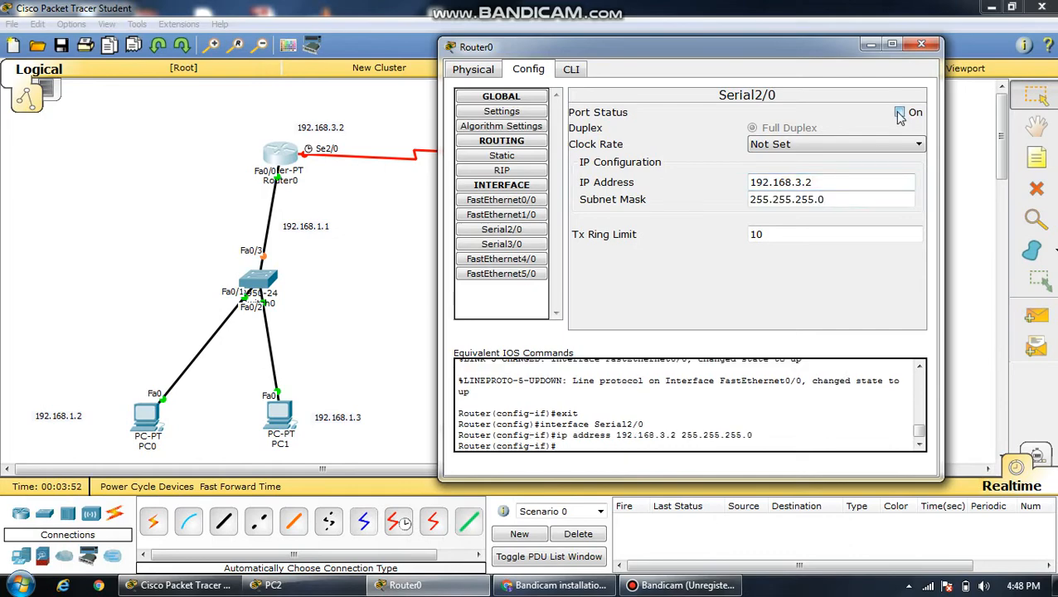
pyautogui.click(921, 44)
# Assign Router1's FastEthernet0/0 interface the IP address 192.168.2.1 with mask 255.255.255.0 and enable the port
pyautogui.click(554, 156)
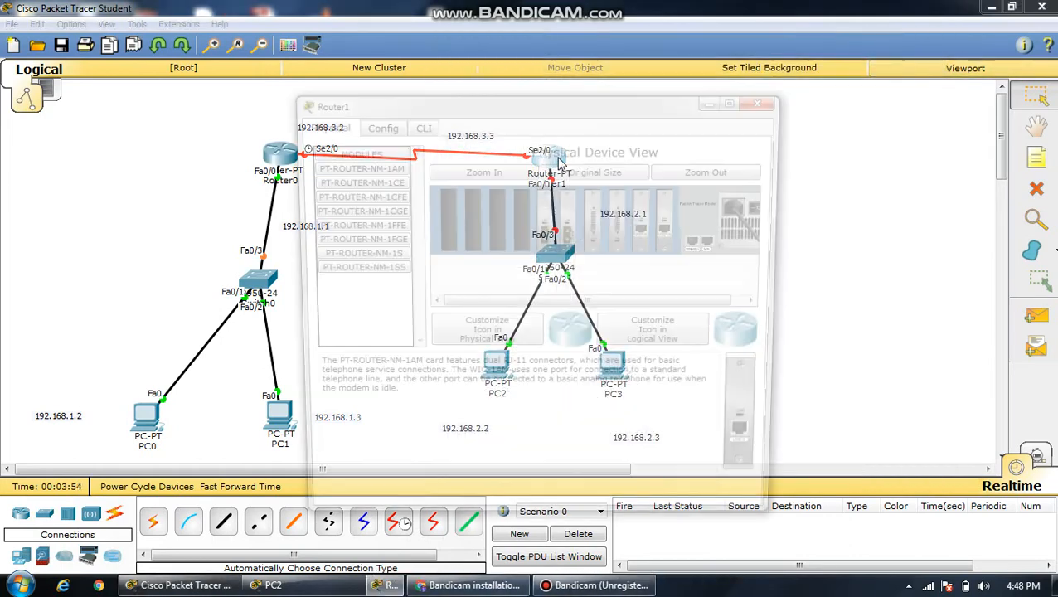
pyautogui.moveTo(493, 106); pyautogui.dragTo(637, 96)
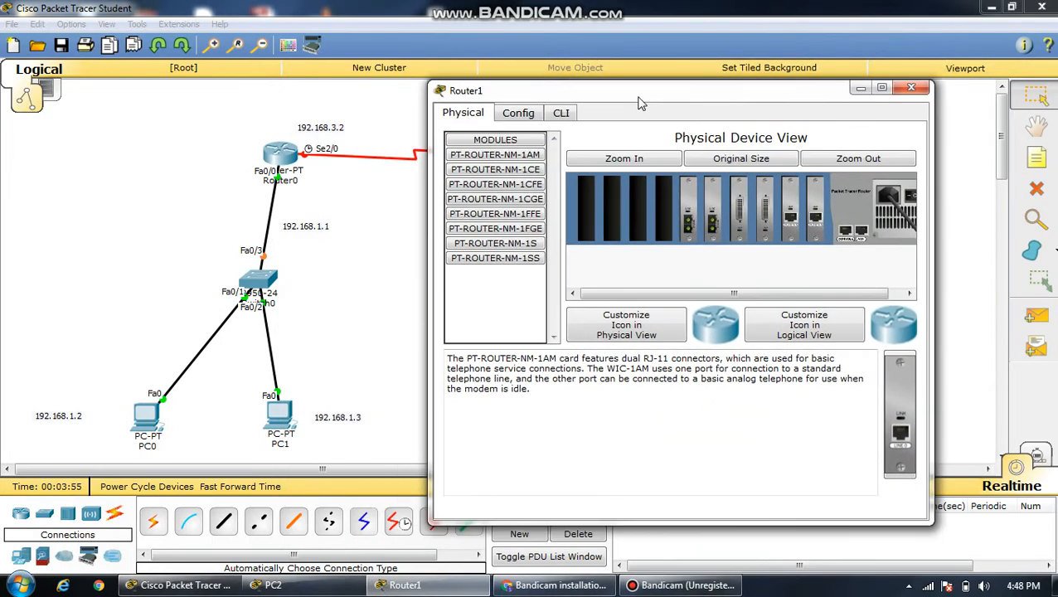
pyautogui.click(519, 113)
pyautogui.click(514, 242)
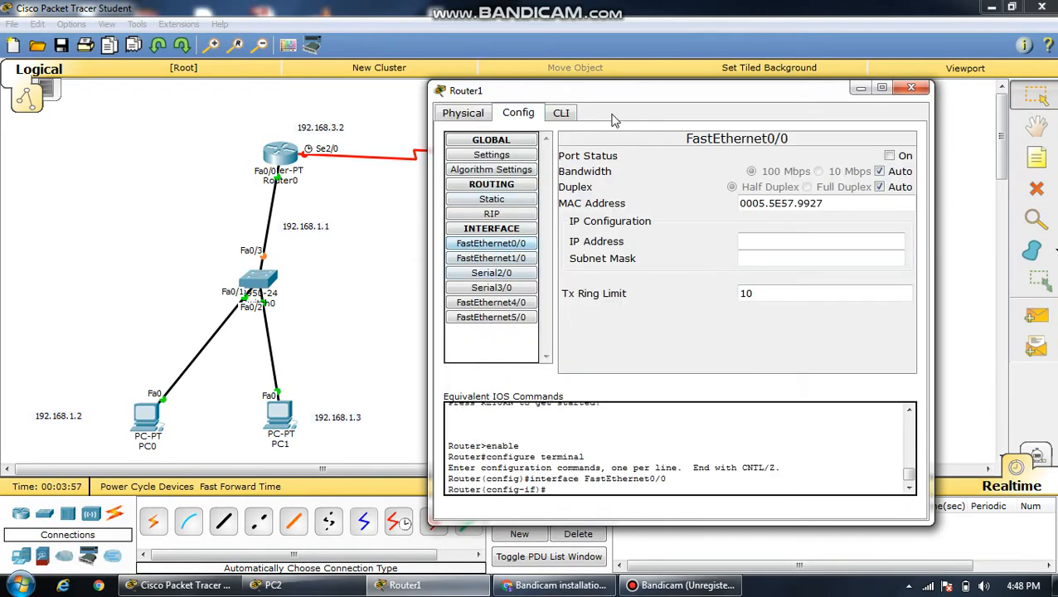
pyautogui.moveTo(617, 101); pyautogui.dragTo(539, 242)
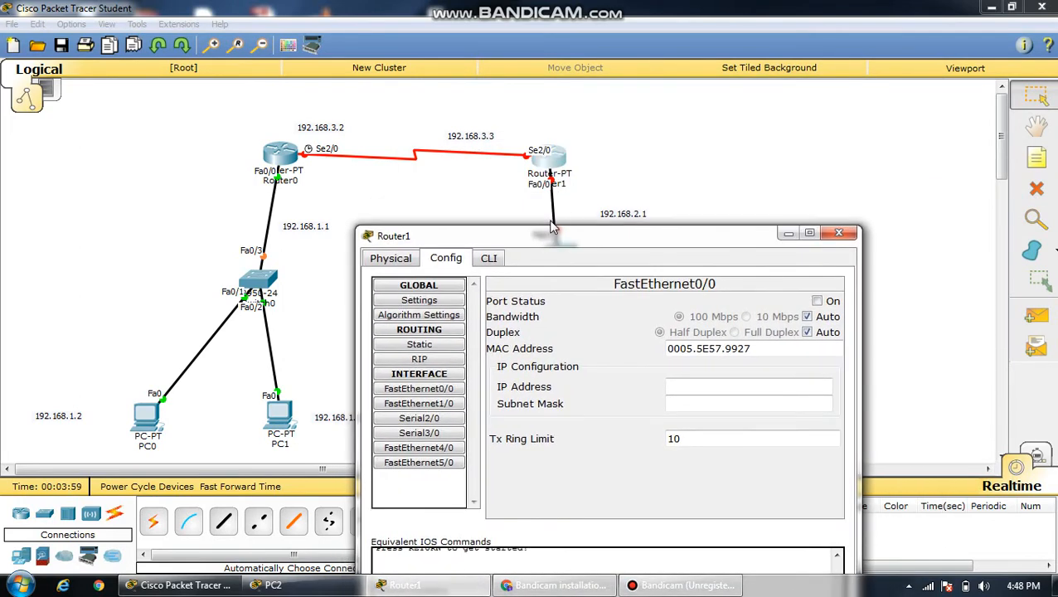
pyautogui.click(555, 214)
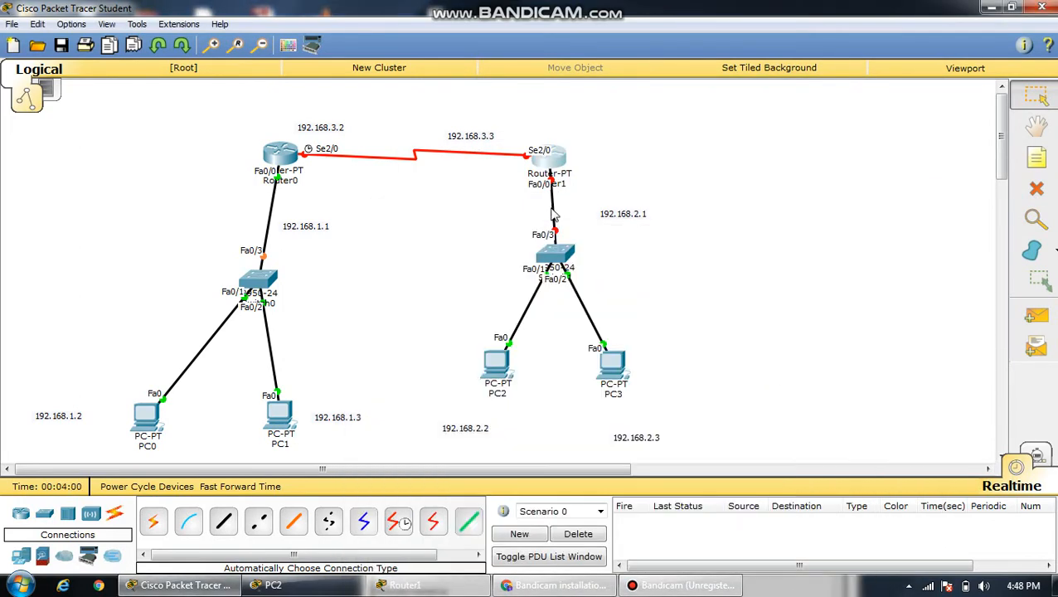
pyautogui.click(551, 166)
pyautogui.click(682, 384)
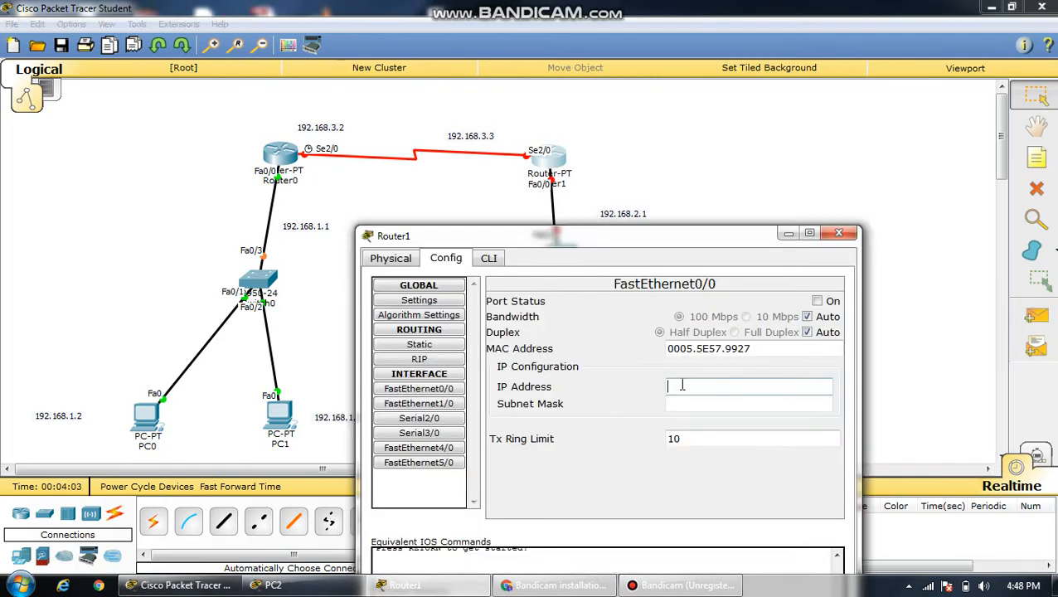
pyautogui.write('192.168.2.1')
pyautogui.click(818, 301)
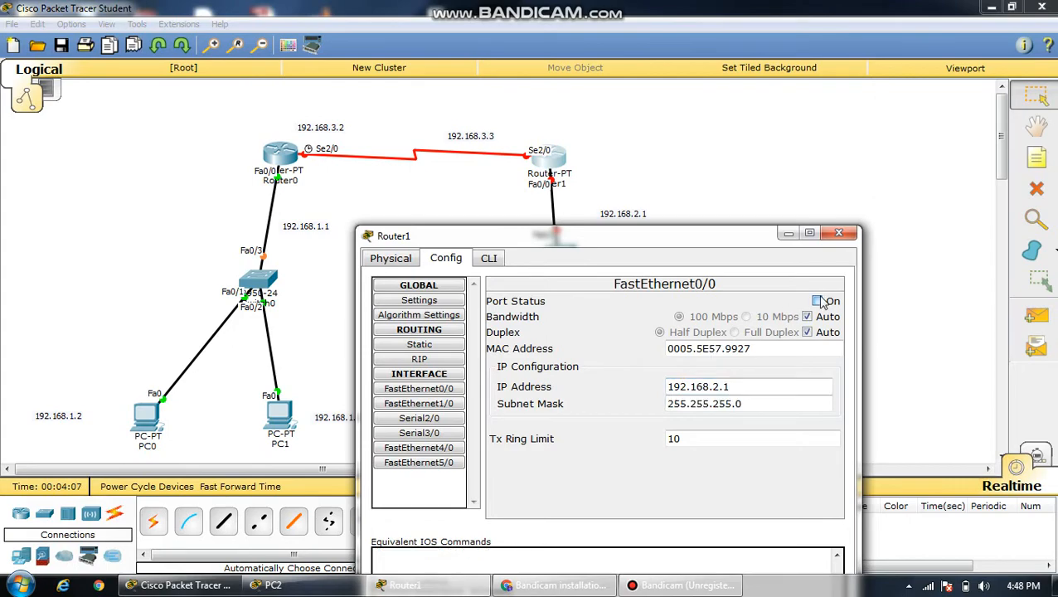
# Assign Router1's Serial2/0 interface the IP address 192.168.3.3 with mask 255.255.255.0, enable the port, and close the router's settings
pyautogui.moveTo(700, 239); pyautogui.dragTo(915, 60)
pyautogui.click(661, 239)
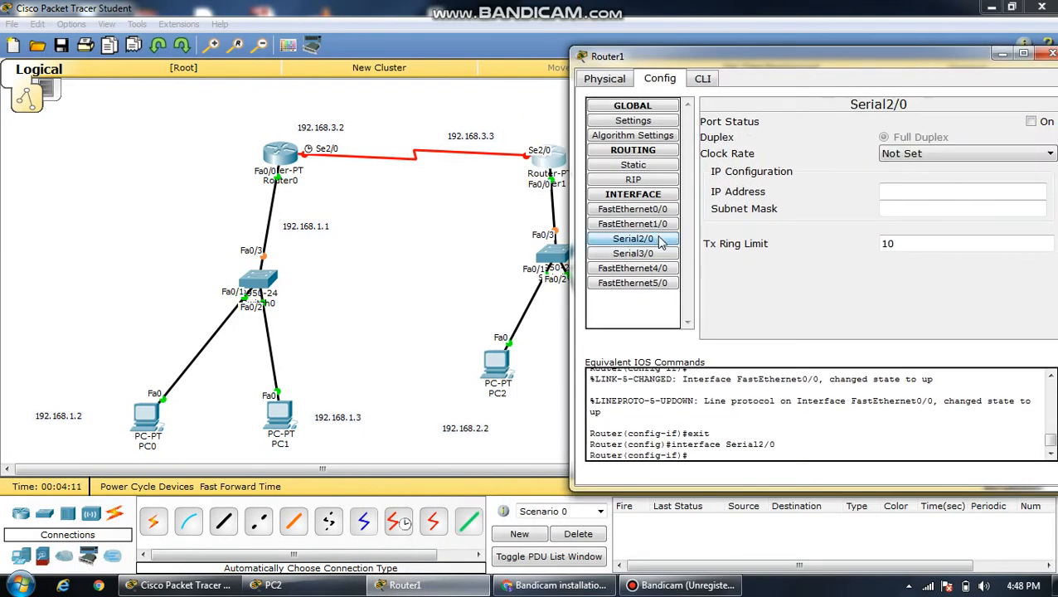
pyautogui.click(899, 191)
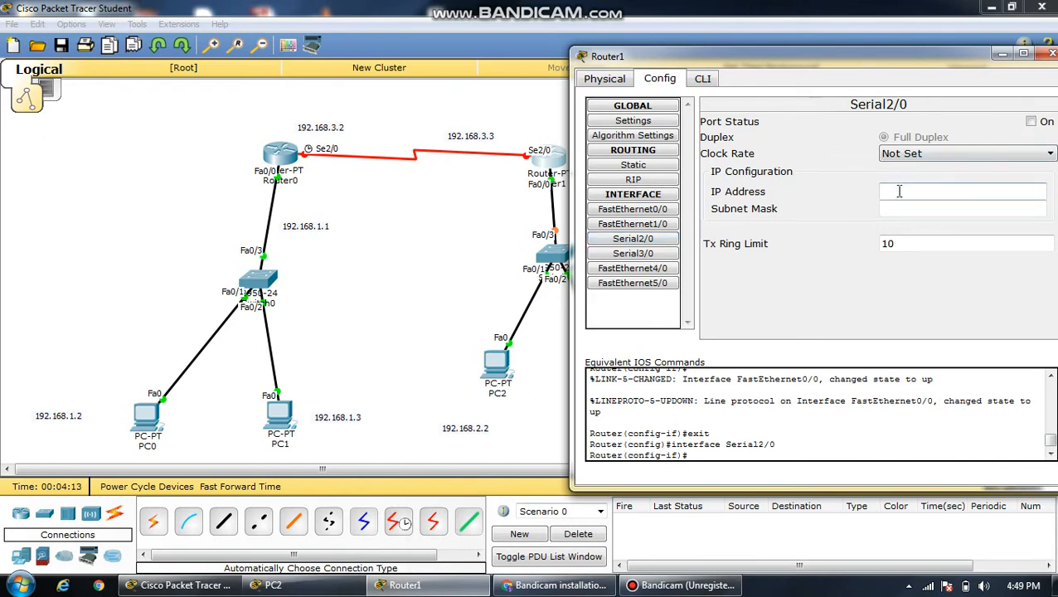
pyautogui.write('192.168.3.3')
pyautogui.click(914, 208)
pyautogui.click(1031, 122)
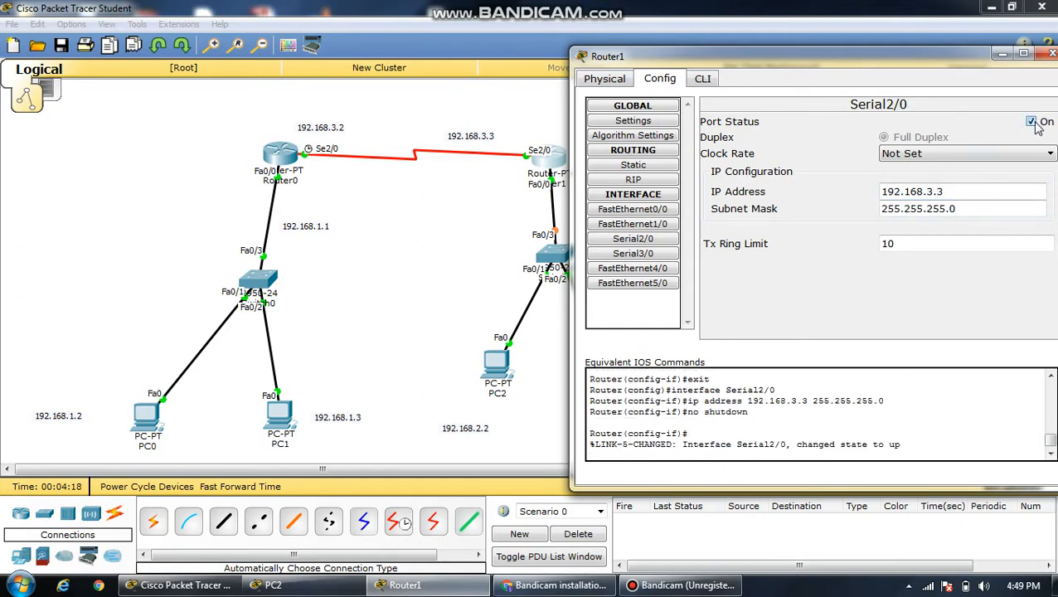
pyautogui.click(1052, 54)
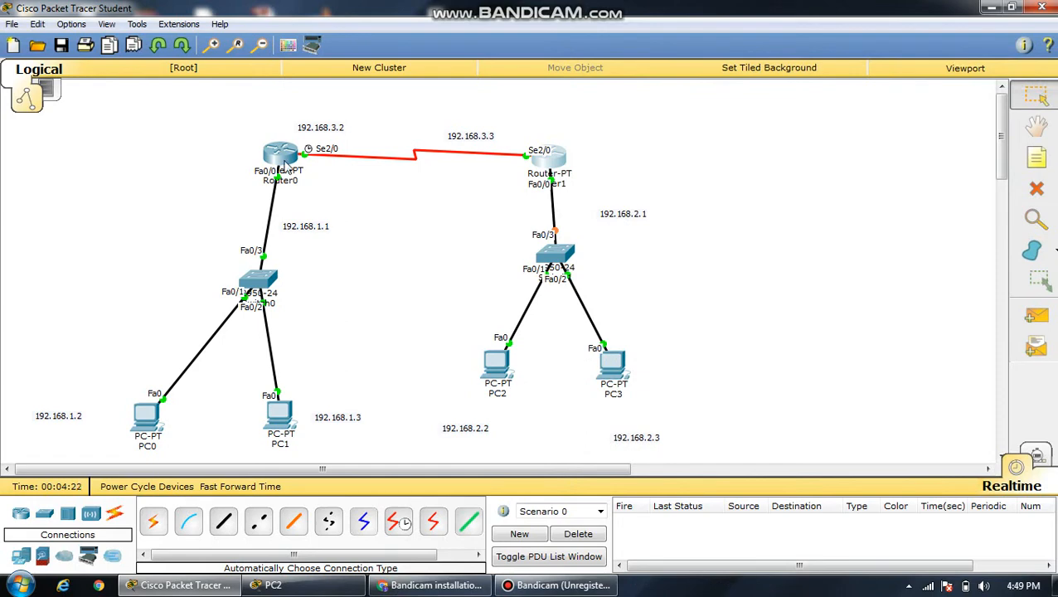
# Open Router0's command line and leave interface configuration for privileged EXEC mode
pyautogui.click(285, 160)
pyautogui.click(425, 126)
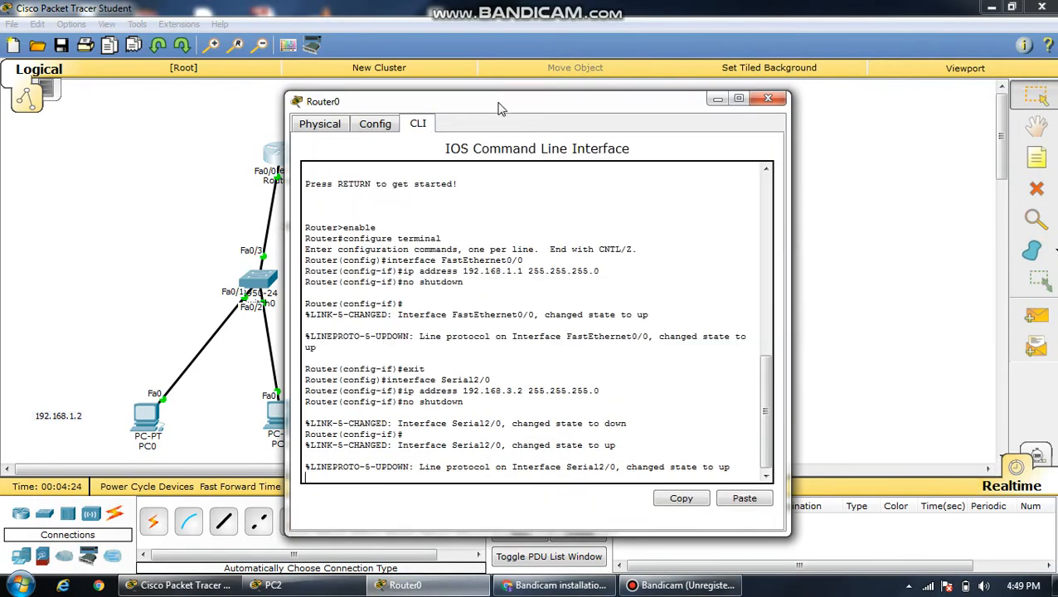
pyautogui.moveTo(496, 106); pyautogui.dragTo(512, 59)
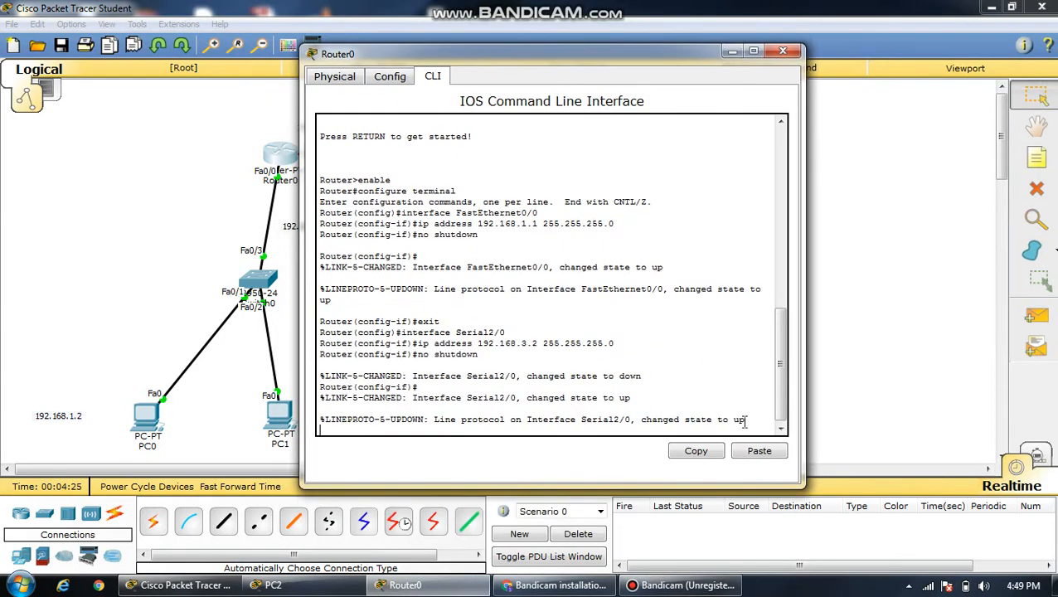
pyautogui.press('Return')
pyautogui.press('Return')
pyautogui.press('Return')
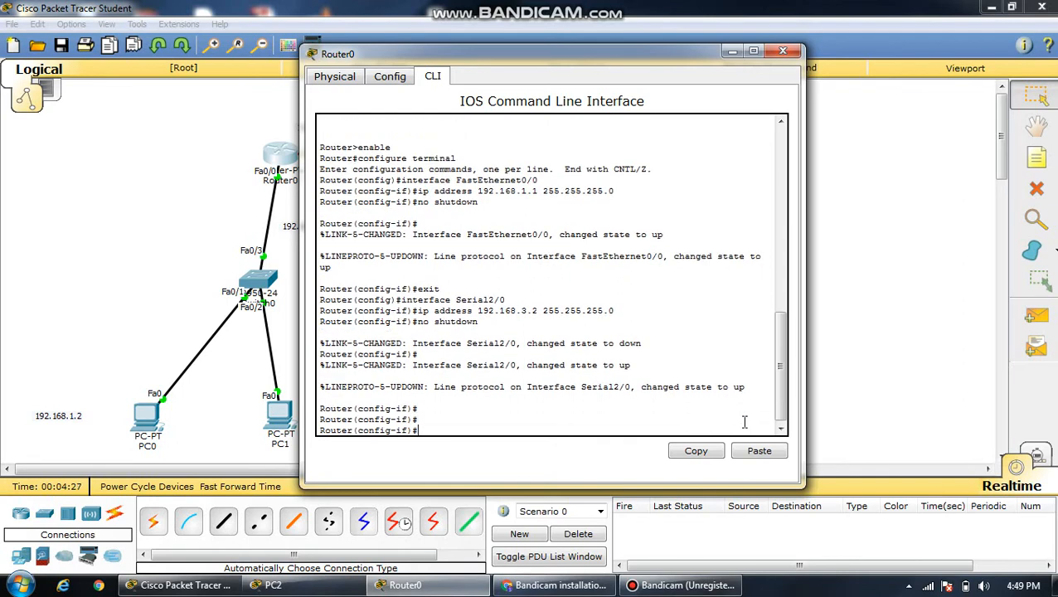
pyautogui.hotkey('ctrl', 'z')
pyautogui.press('Return')
pyautogui.press('Return')
pyautogui.press('Return')
pyautogui.press('Return')
pyautogui.press('Return')
# Enter global configuration mode on Router0 with conf t and start RIP configuration with router rip
pyautogui.write('er#e')
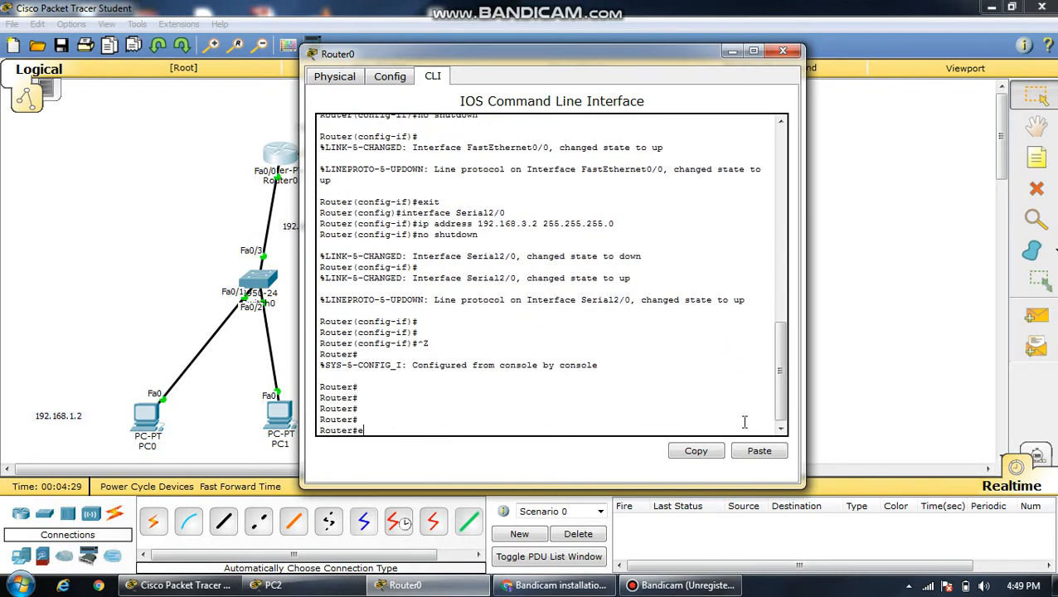
pyautogui.write('n')
pyautogui.press('Return')
pyautogui.write('conf')
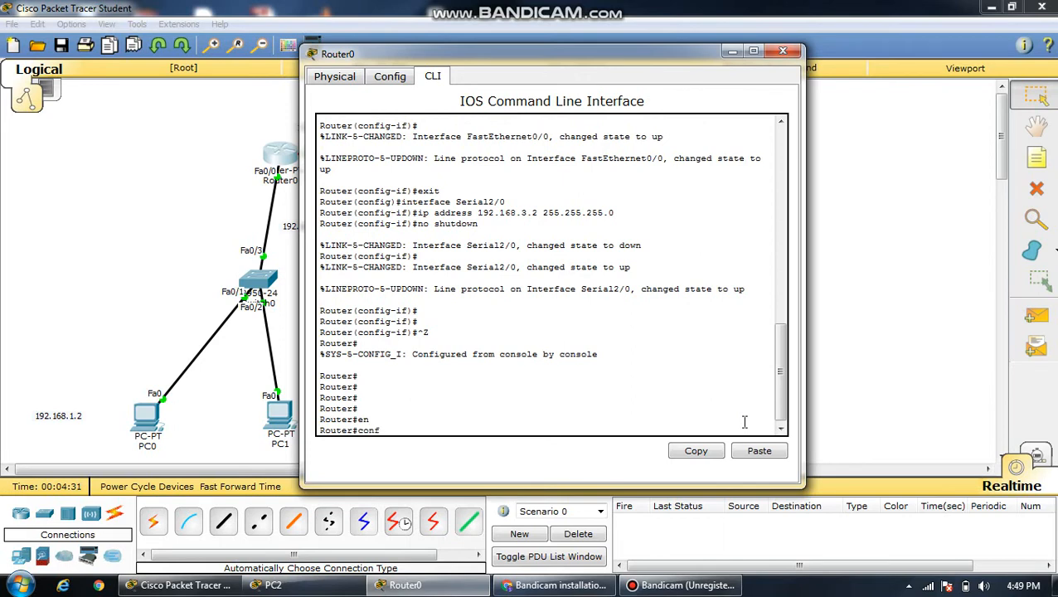
pyautogui.write(' t')
pyautogui.press('Return')
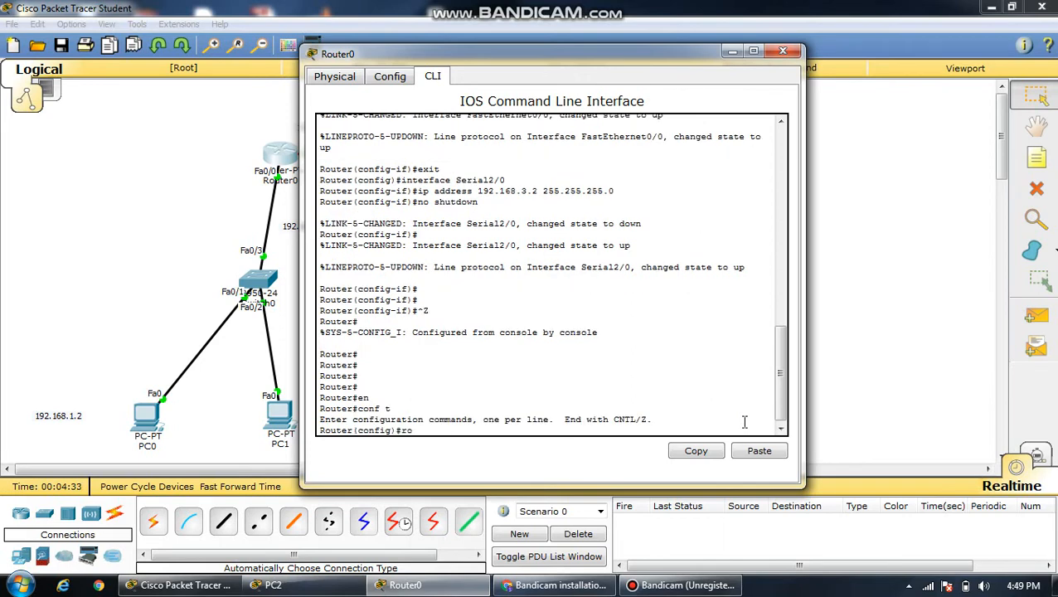
pyautogui.write('router rip')
pyautogui.press('Return')
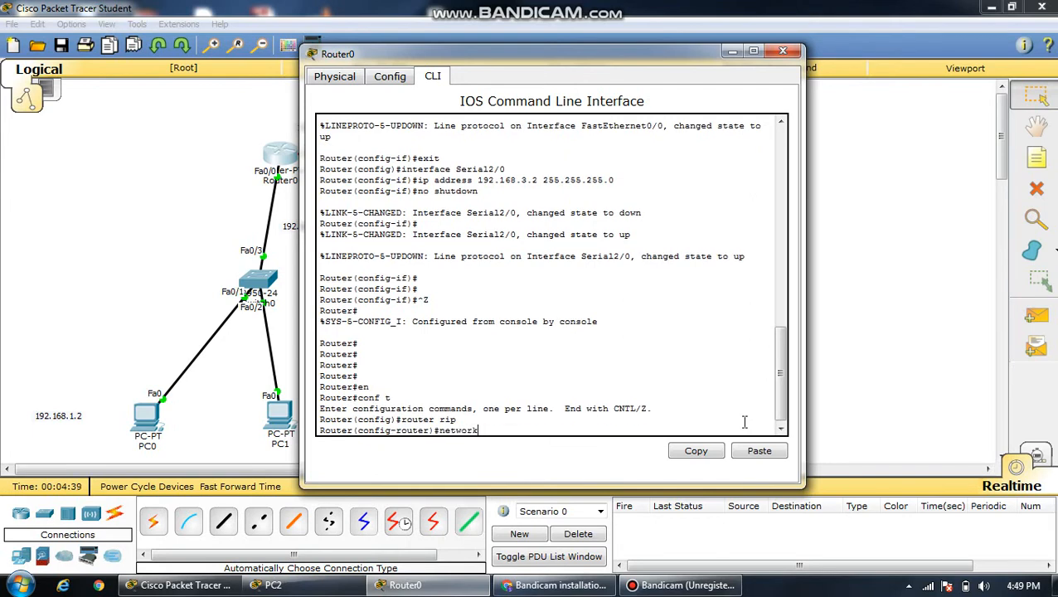
# Add the networks 192.168.1.0 and 192.168.3.0 to Router0's RIP configuration
pyautogui.moveTo(672, 60); pyautogui.dragTo(751, 64)
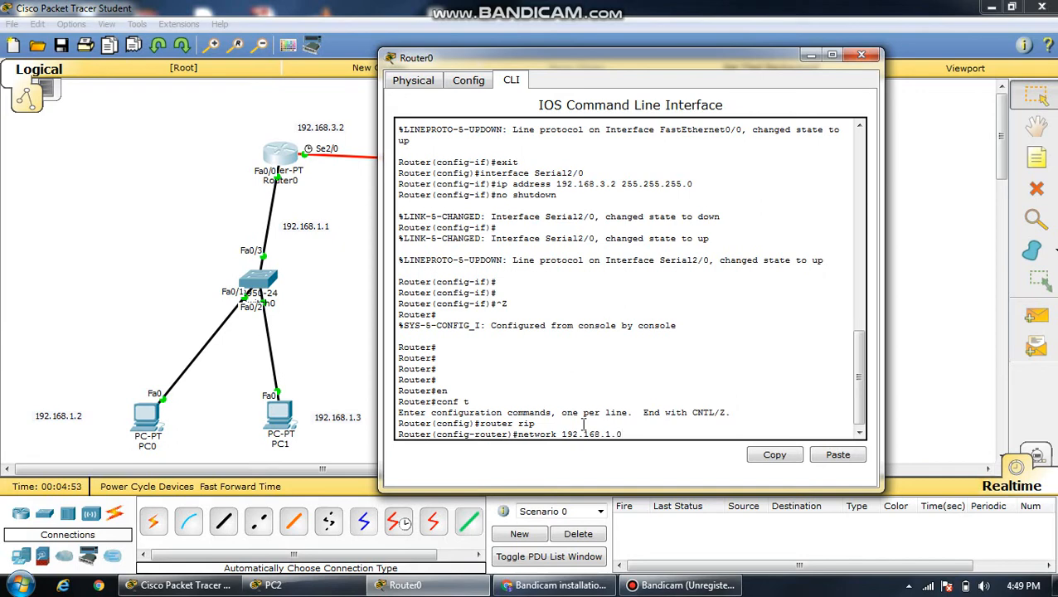
pyautogui.press('Return')
pyautogui.press('Up')
pyautogui.press('Left')
pyautogui.press('Left')
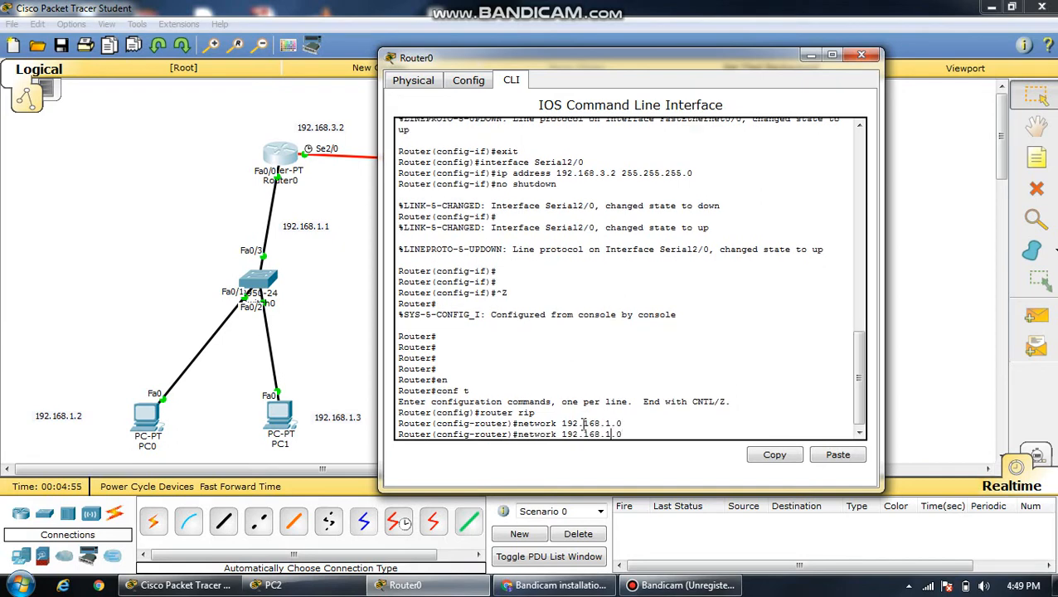
pyautogui.press('BackSpace')
pyautogui.write('3')
pyautogui.press('Return')
# Exit Router0's RIP configuration mode and close the router's window
pyautogui.write('er(config-router)#e')
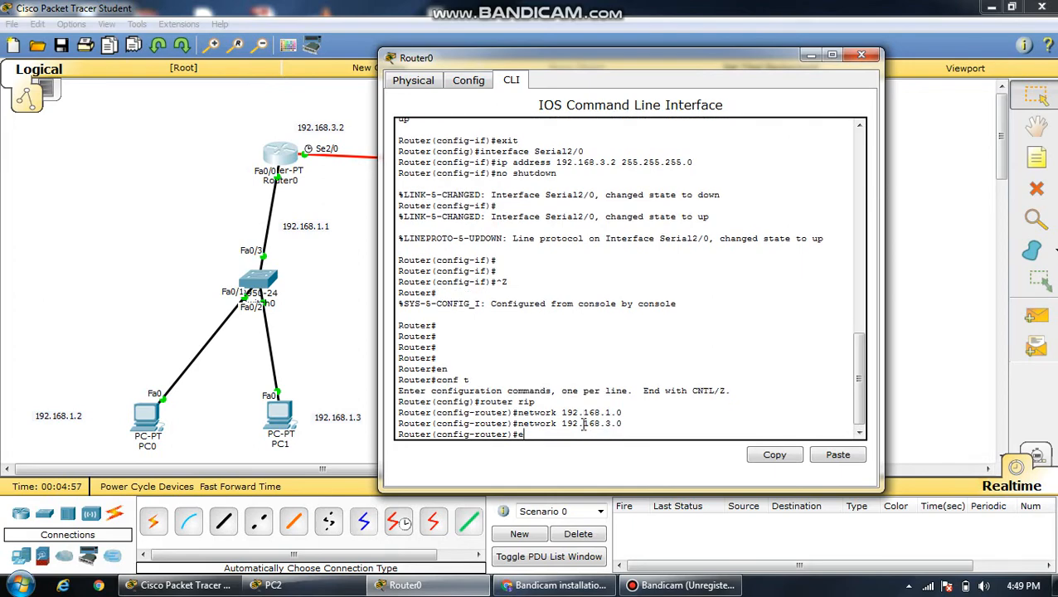
pyautogui.write('x')
pyautogui.press('Return')
pyautogui.press('Return')
pyautogui.click(863, 57)
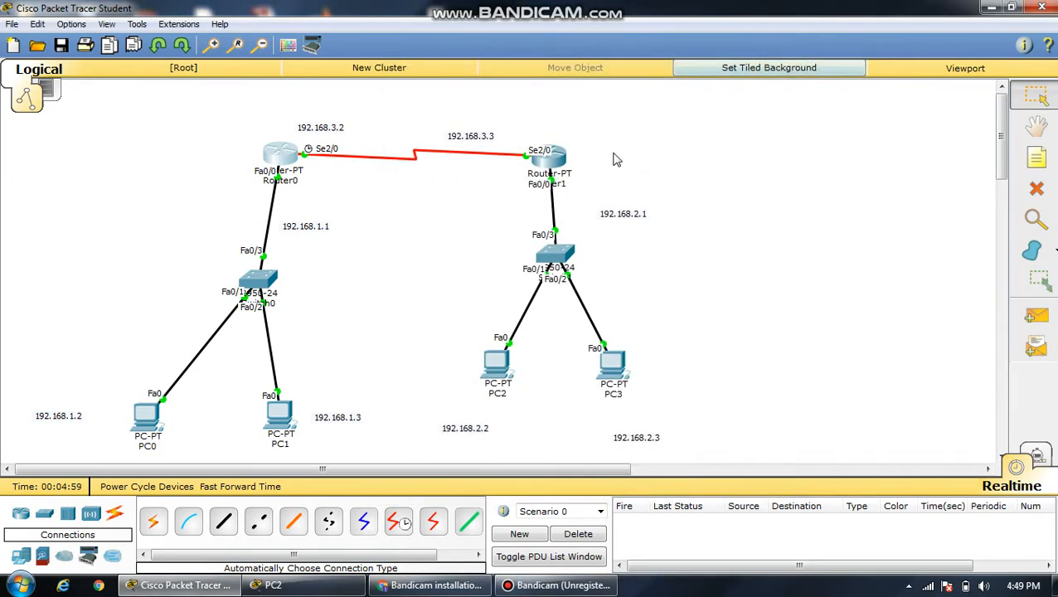
# Open Router1's command line and leave interface configuration for privileged EXEC mode
pyautogui.click(551, 160)
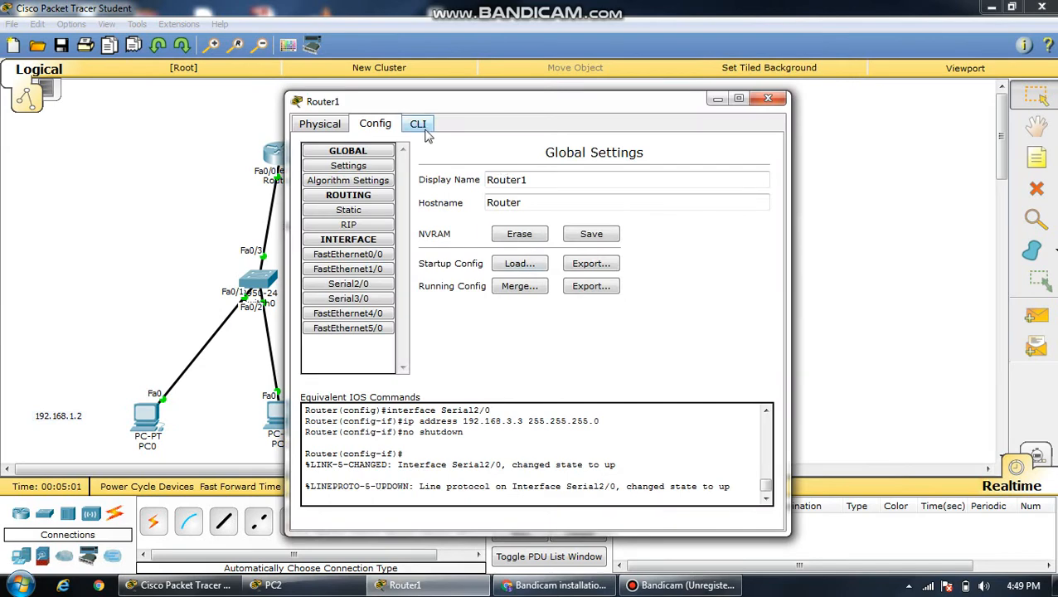
pyautogui.click(419, 124)
pyautogui.press('Return')
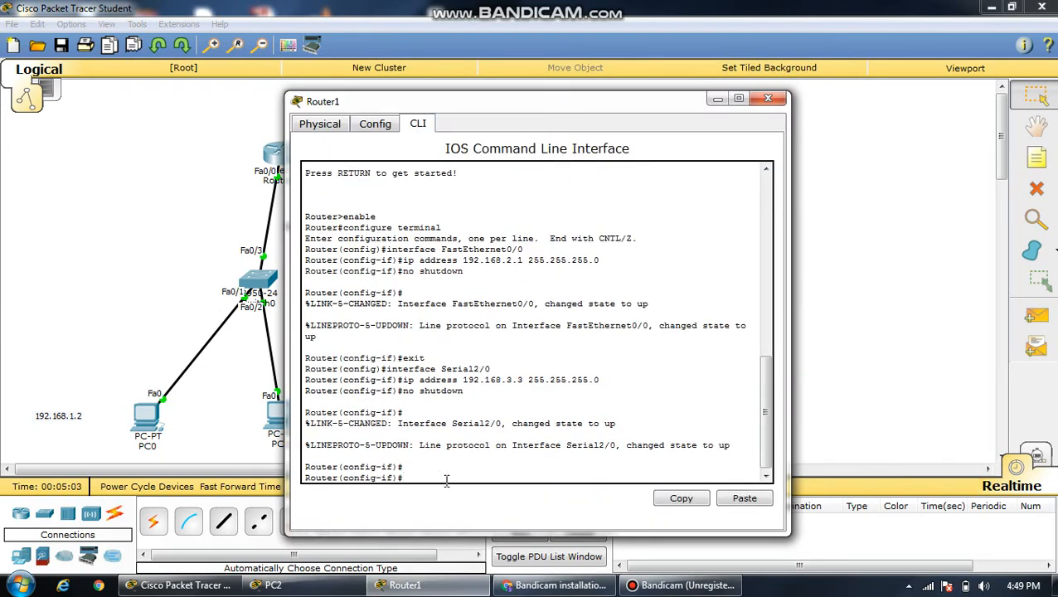
pyautogui.hotkey('ctrl', 'z')
pyautogui.press('Return')
pyautogui.press('Return')
pyautogui.press('Return')
pyautogui.press('Return')
# Enter global configuration mode on Router1 with conf t and start RIP configuration with router rip
pyautogui.write('en')
pyautogui.press('Return')
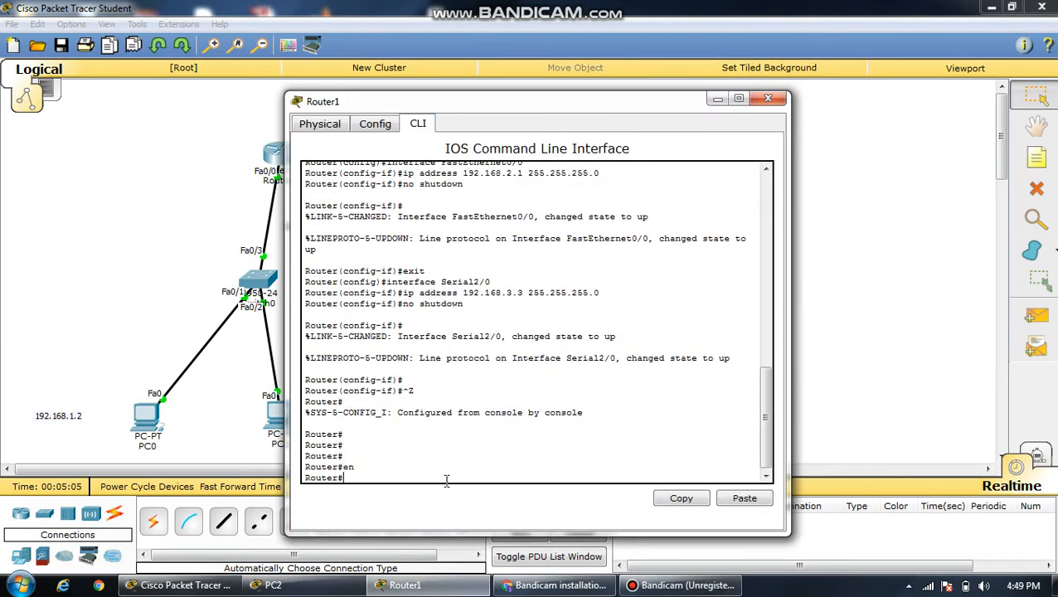
pyautogui.write('conf t')
pyautogui.press('Return')
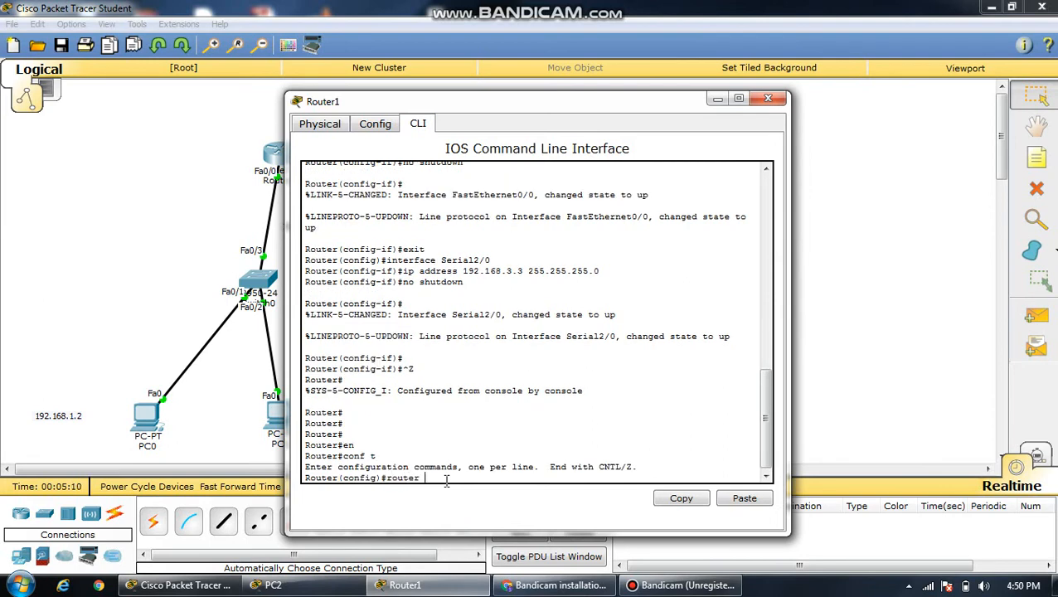
pyautogui.write('router rip')
pyautogui.press('Return')
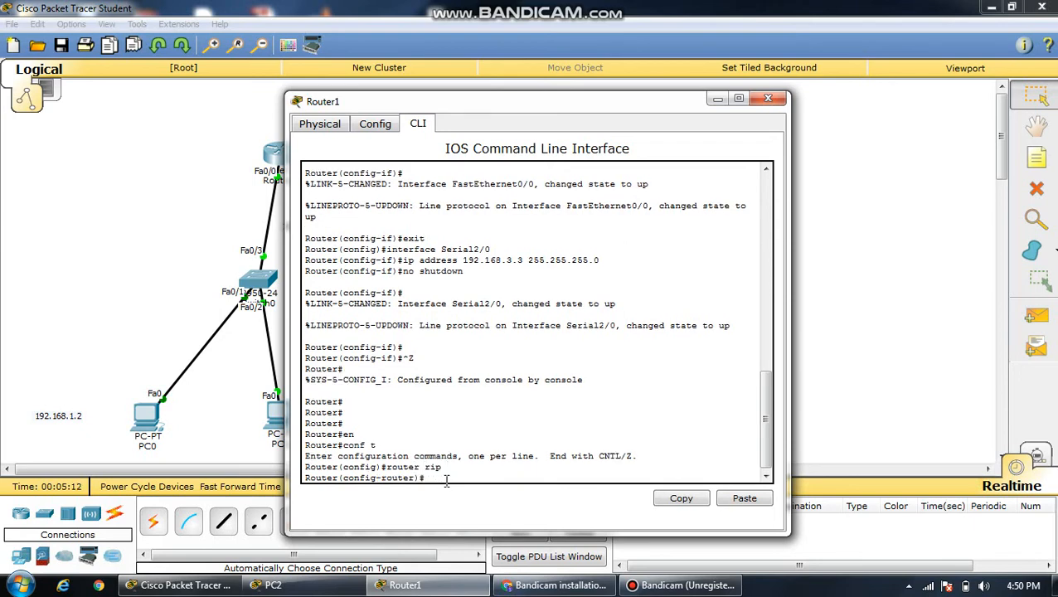
# Add the networks 192.168.3.0 and 192.168.2.0 to Router1's RIP configuration
pyautogui.write('network')
pyautogui.moveTo(567, 103); pyautogui.dragTo(881, 47)
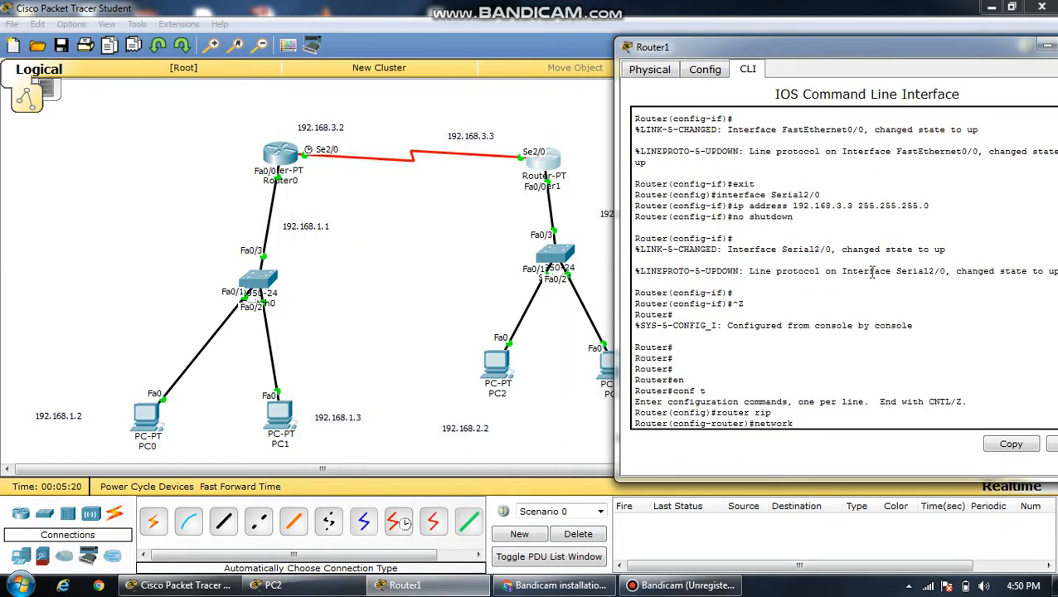
pyautogui.write('192.168.3.0')
pyautogui.press('Return')
pyautogui.press('Up')
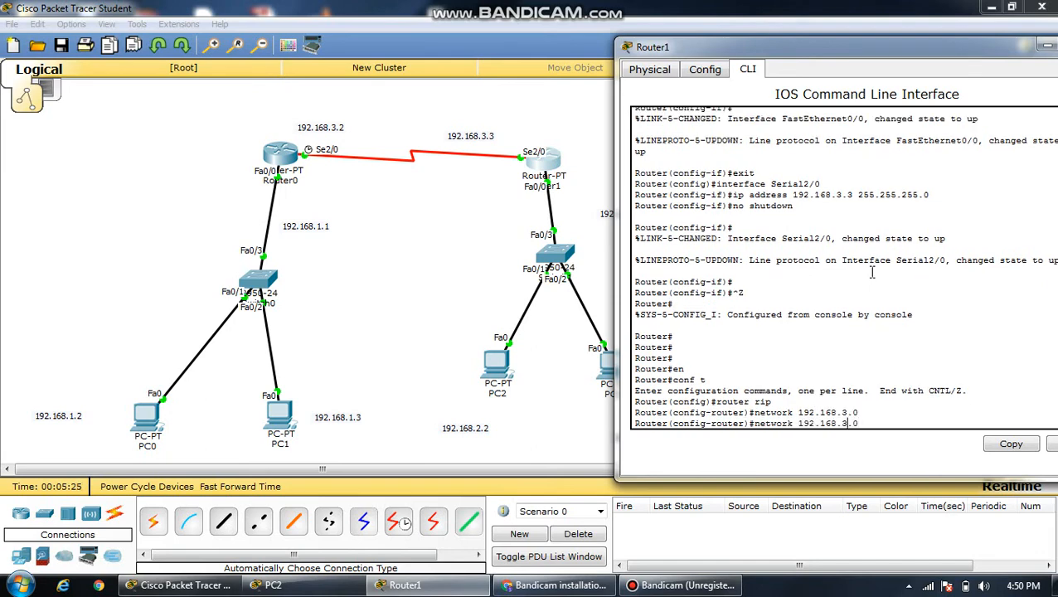
pyautogui.press('BackSpace')
pyautogui.press('BackSpace')
pyautogui.press('BackSpace')
pyautogui.write('2.0')
pyautogui.press('Return')
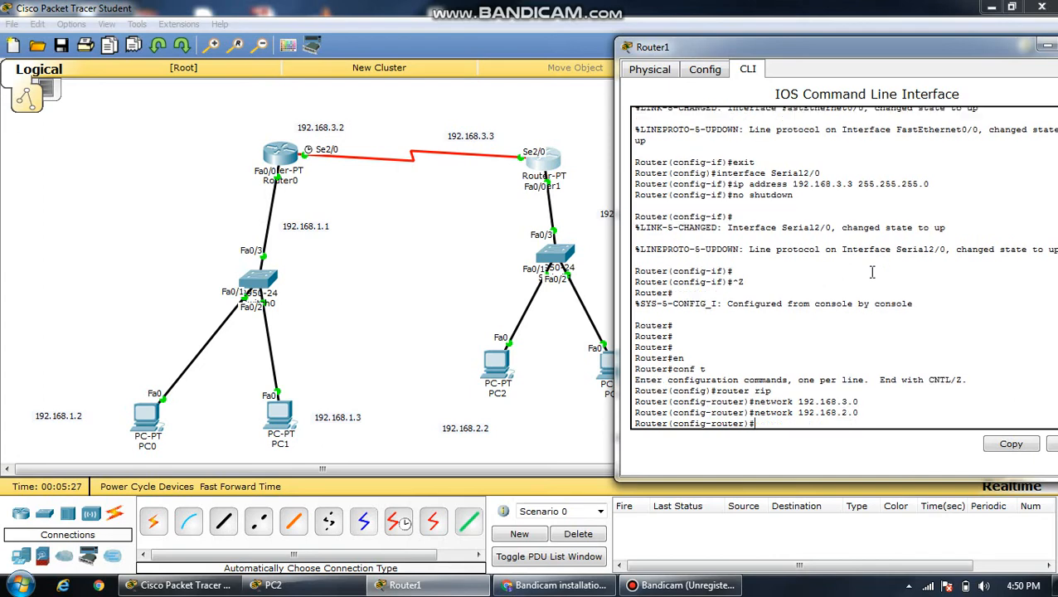
# Exit Router1's RIP configuration mode and return to privileged EXEC mode
pyautogui.write('ex')
pyautogui.press('Return')
pyautogui.press('Return')
pyautogui.press('Return')
pyautogui.press('Return')
pyautogui.press('Return')
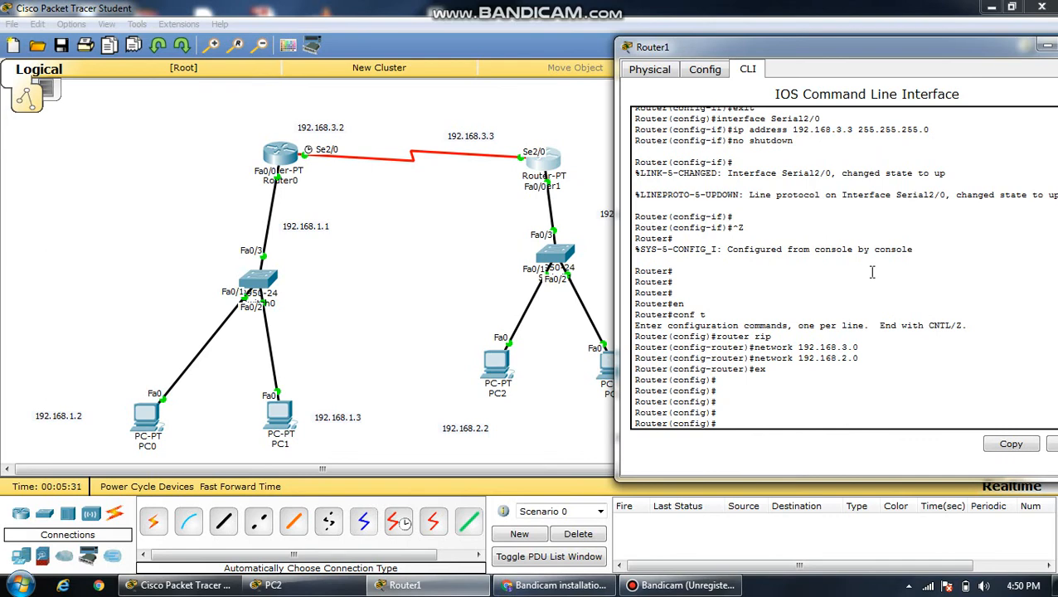
pyautogui.hotkey('ctrl', 'z')
pyautogui.press('Return')
pyautogui.press('Return')
pyautogui.press('Return')
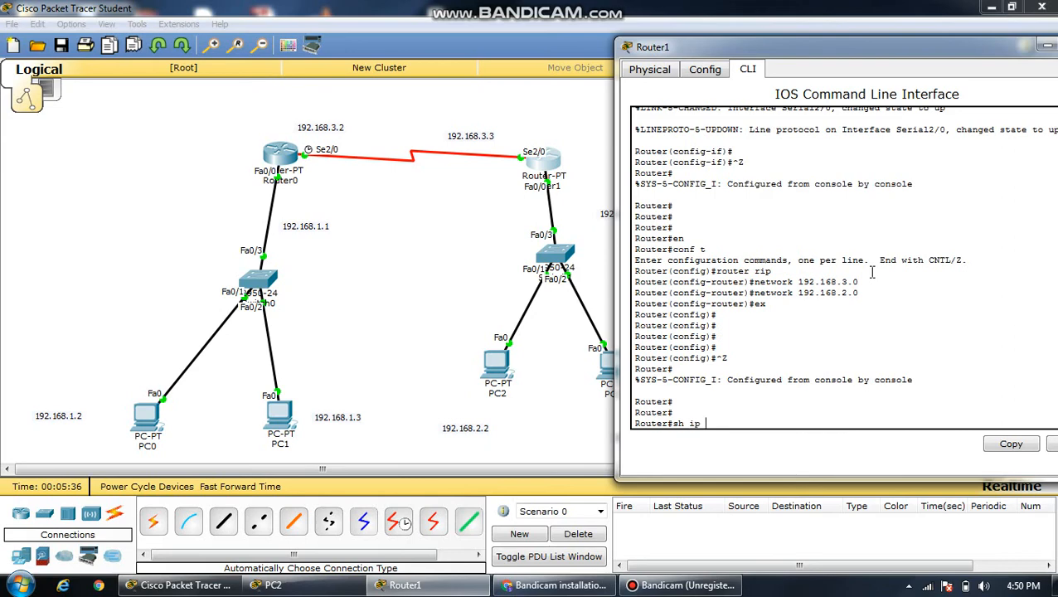
# Display Router1's routing table with sh ip route, check its RIP and connected routes, and close the router's window
pyautogui.write('sh ip route')
pyautogui.press('Return')
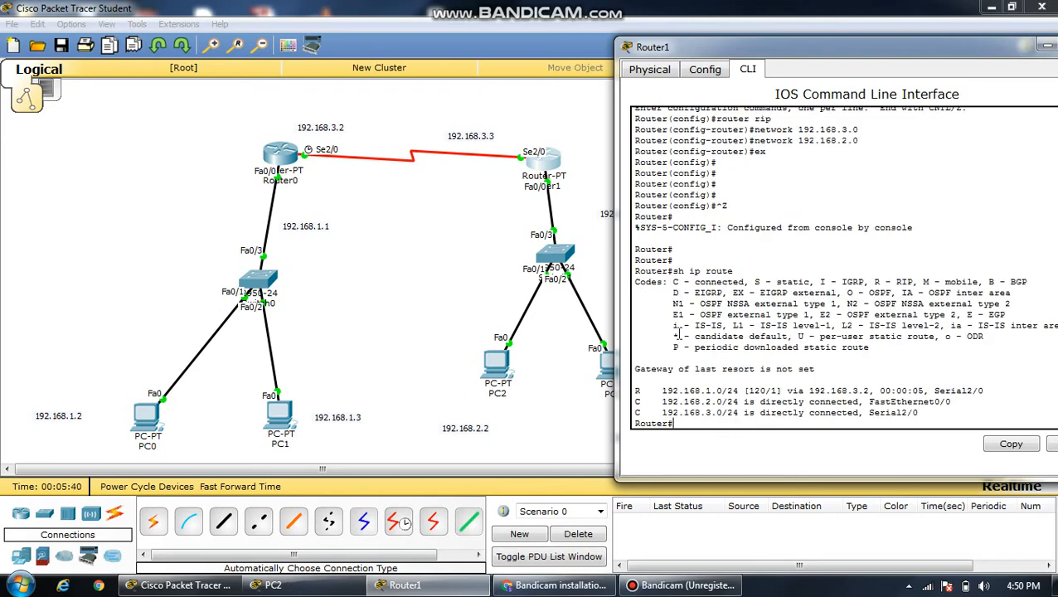
pyautogui.moveTo(942, 52); pyautogui.dragTo(861, 63)
pyautogui.click(1018, 55)
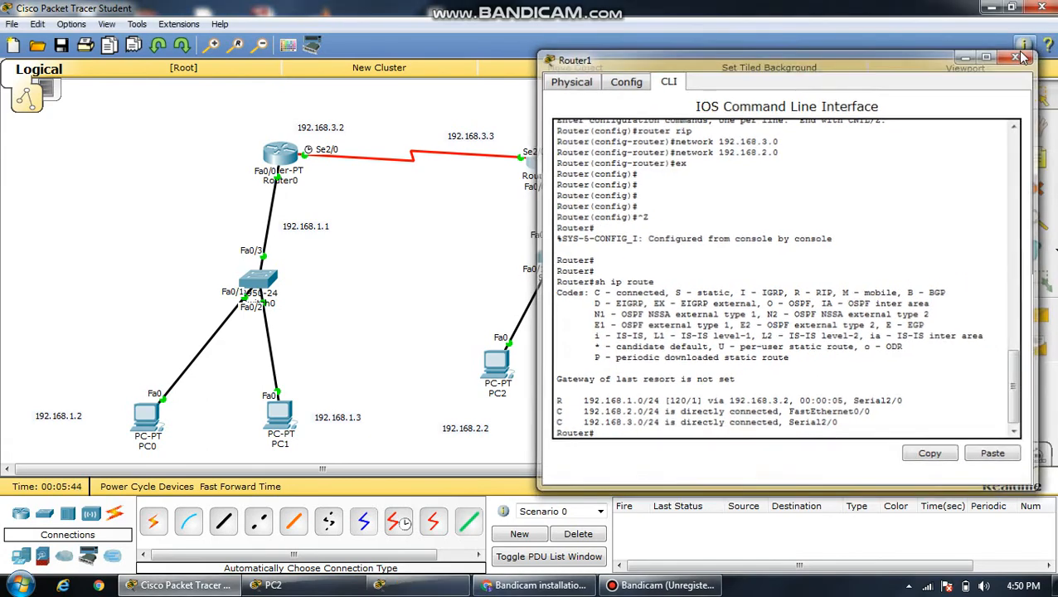
# Open PC0's Command Prompt and ping PC3 at 192.168.2.3
pyautogui.click(147, 417)
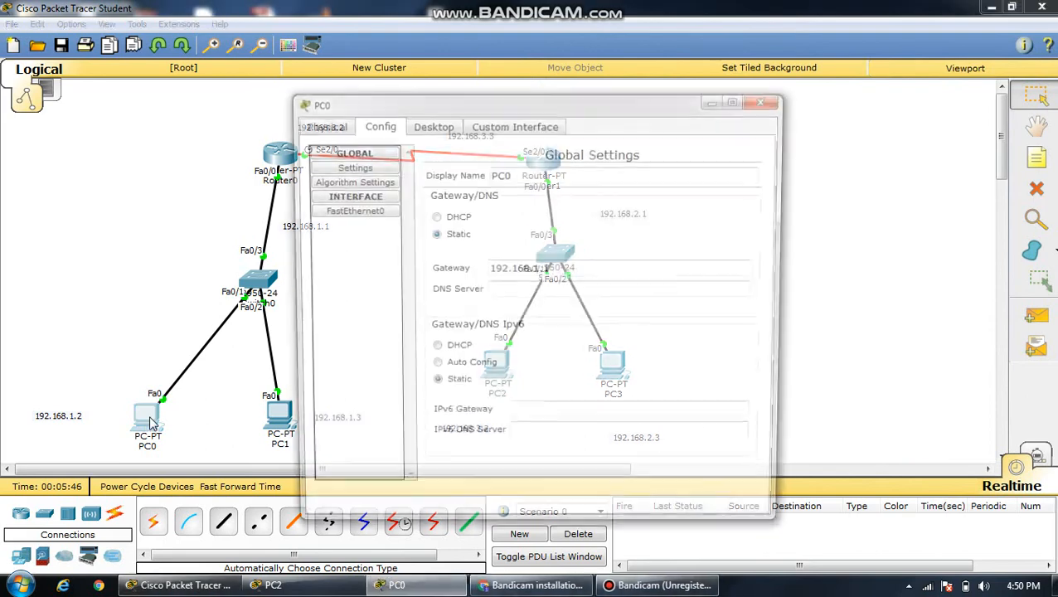
pyautogui.click(430, 124)
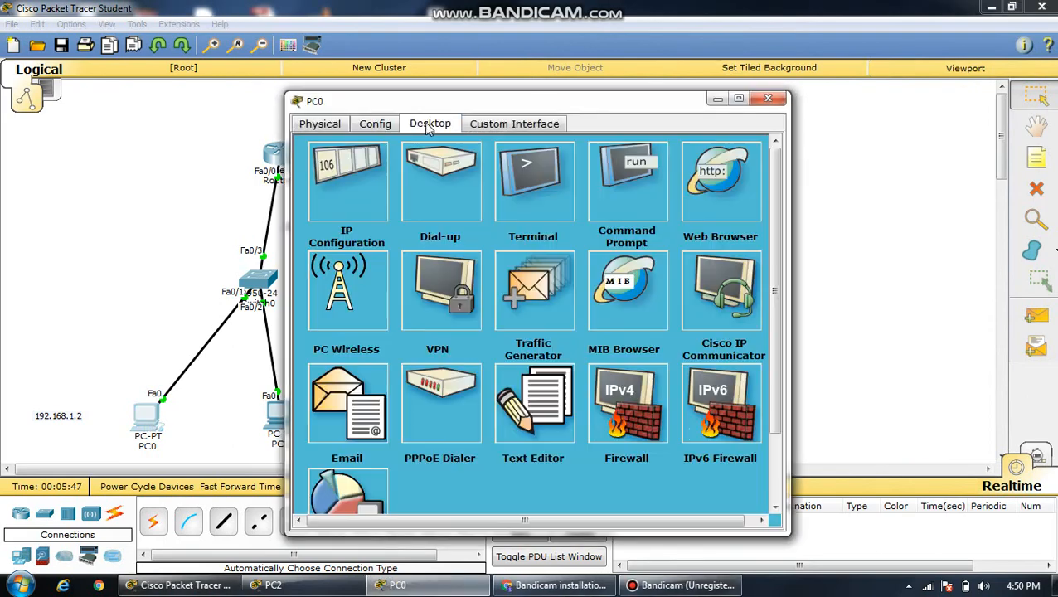
pyautogui.click(643, 185)
pyautogui.write('ping')
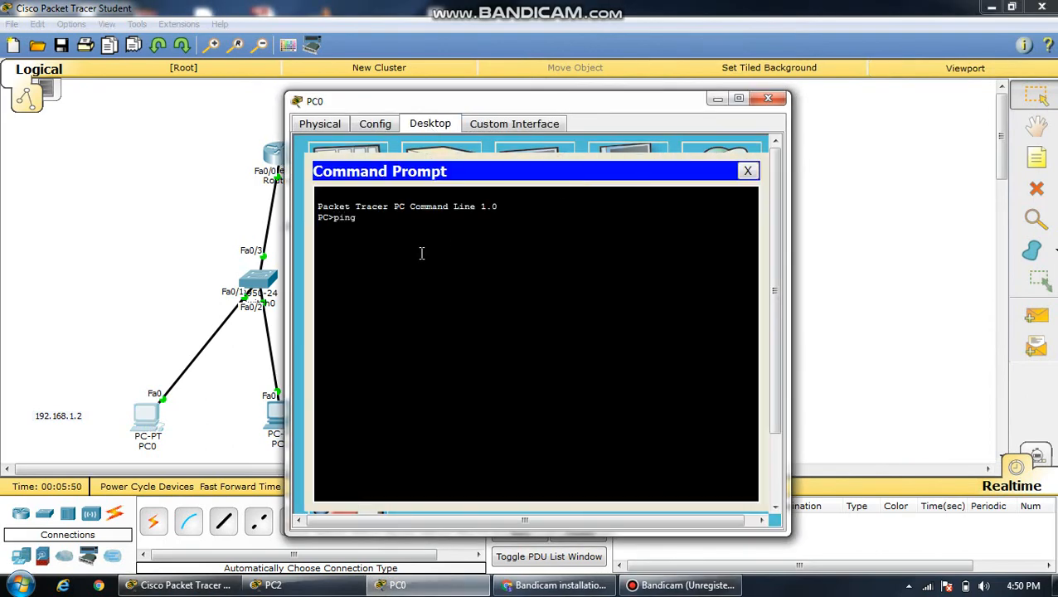
pyautogui.write(' 192.168.2.3')
pyautogui.press('Return')
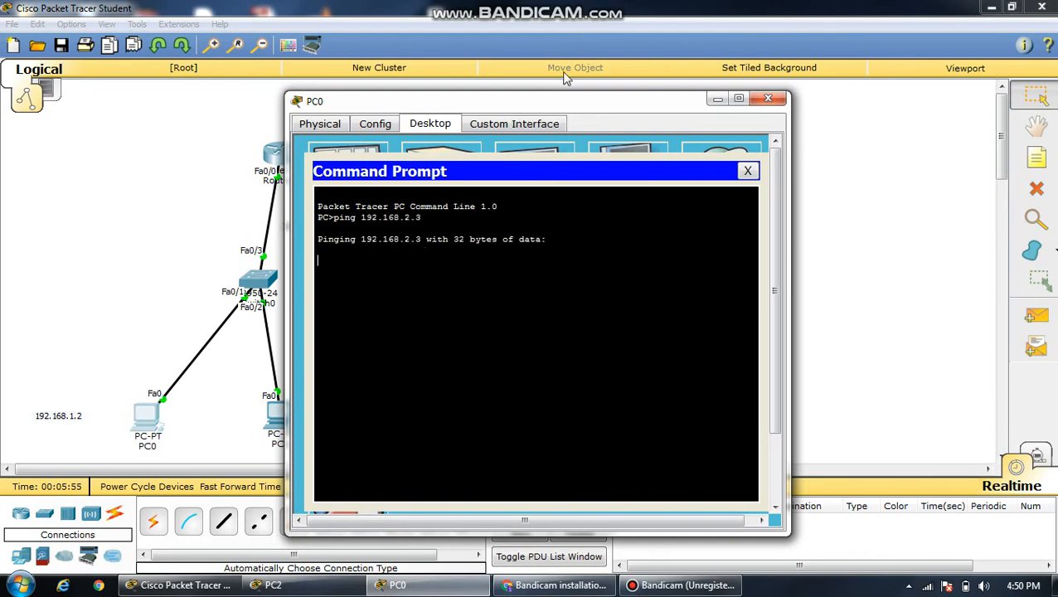
# Repeat the ping from PC0 to 192.168.2.3 with the window moved clear of PC3
pyautogui.moveTo(544, 109); pyautogui.dragTo(351, 70)
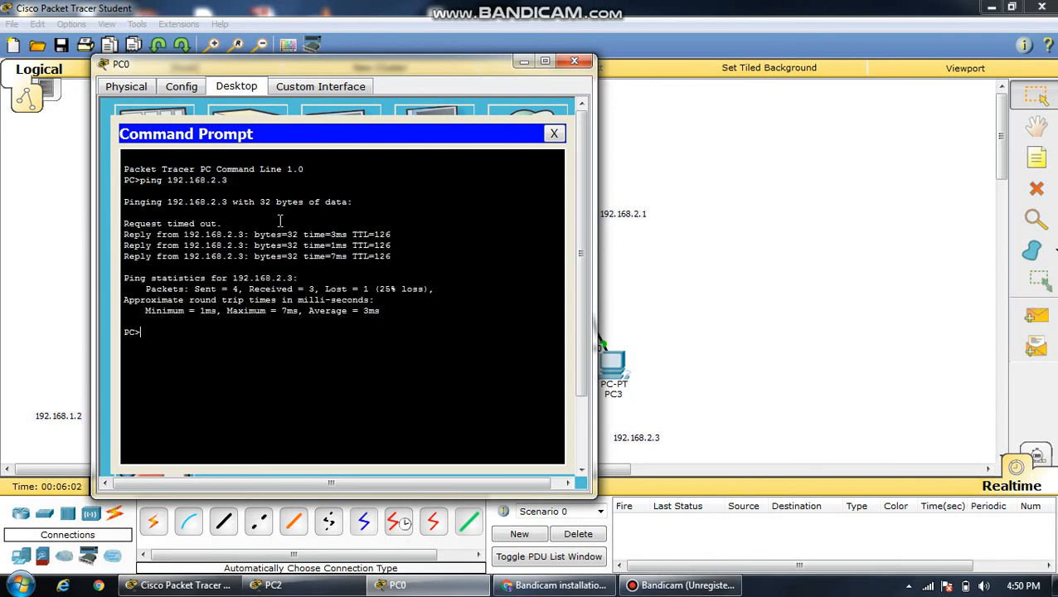
pyautogui.press('Up')
pyautogui.press('Return')
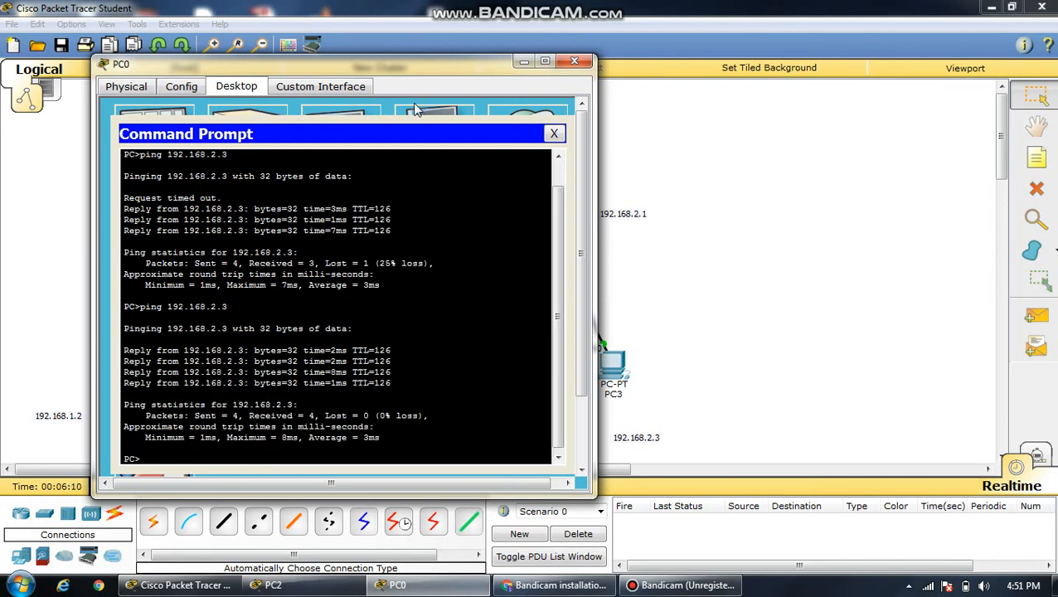
pyautogui.moveTo(489, 76); pyautogui.dragTo(631, 73)
pyautogui.click(682, 584)
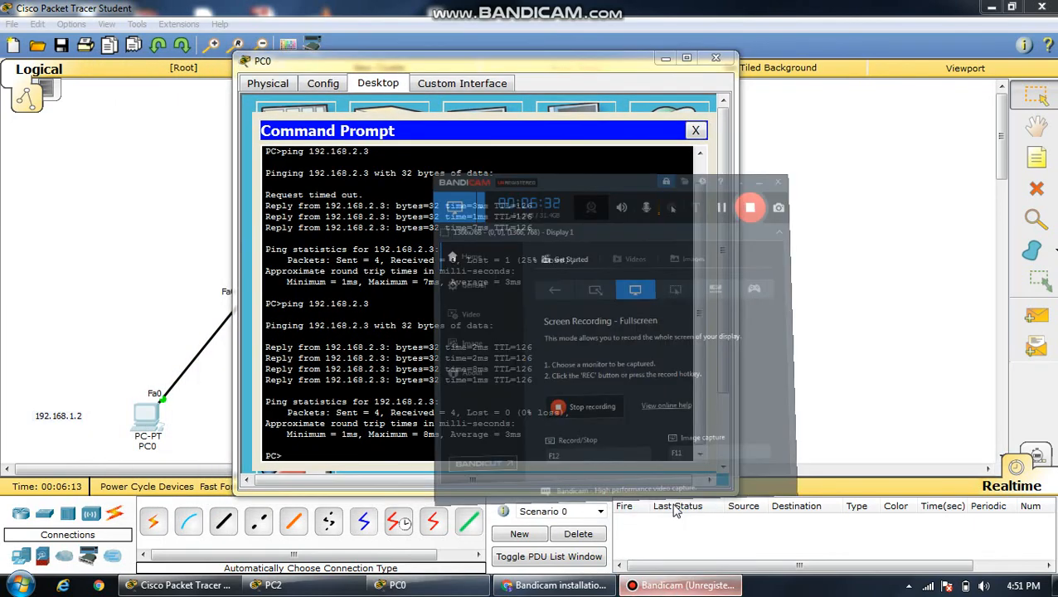